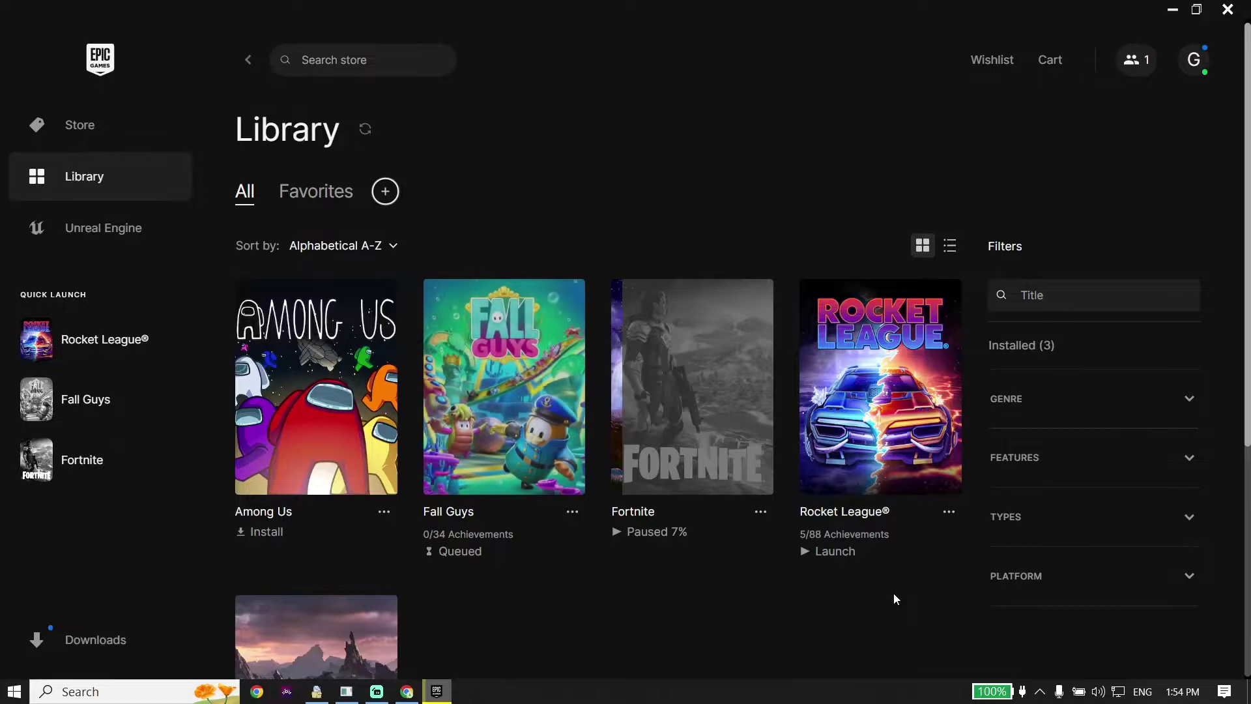
# - Close the Epic Games Launcher window to reveal the desktop
pyautogui.click(1244, 11)
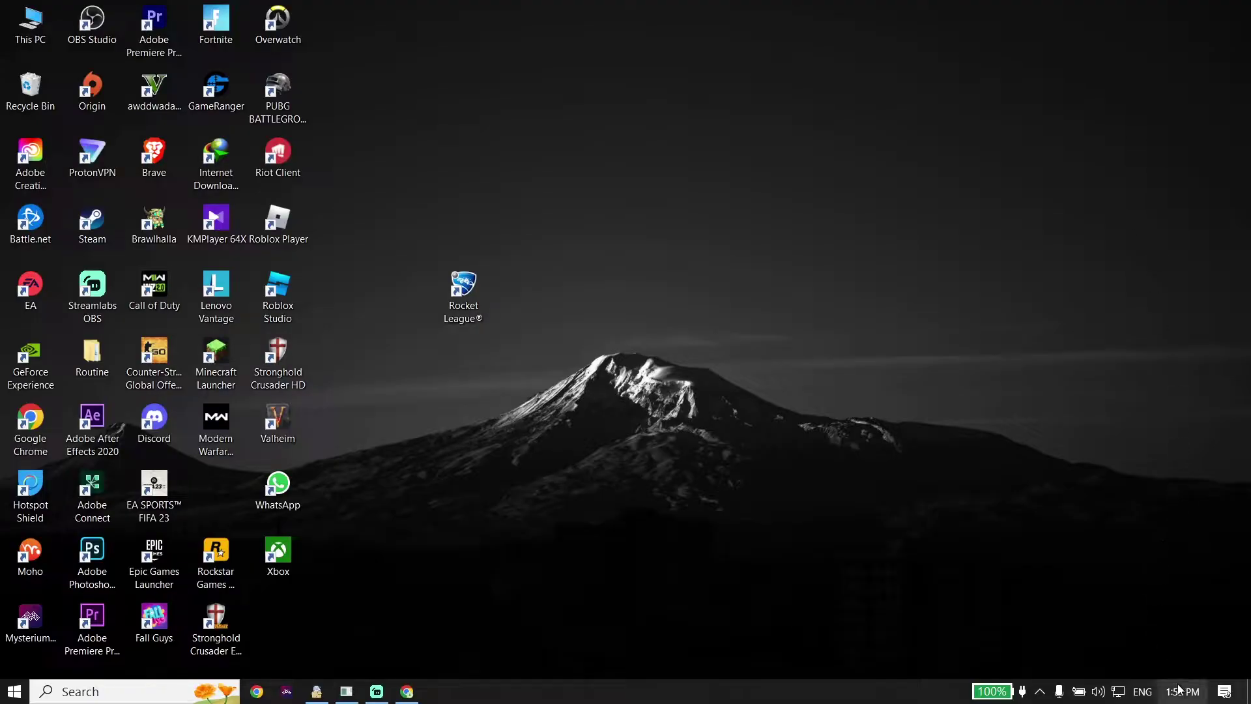
# - In Date & time settings, toggle 'Set time zone automatically' off and back on, then close Settings
pyautogui.moveTo(1183, 692)
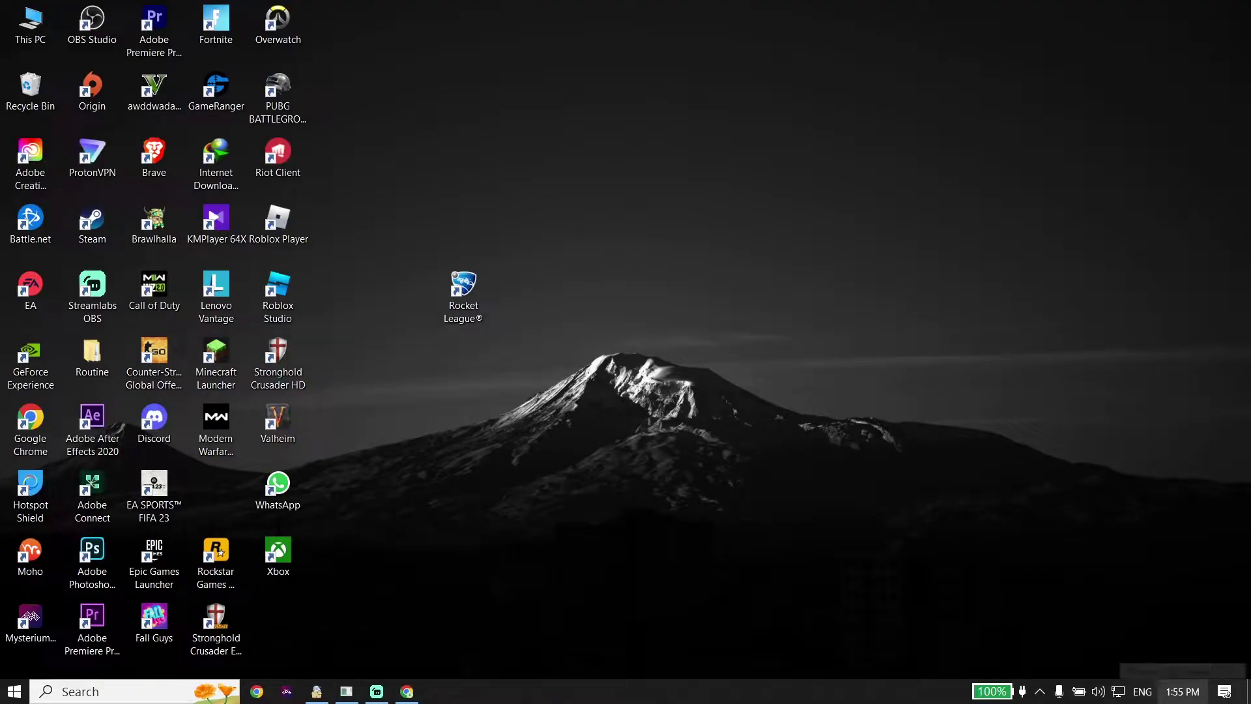
pyautogui.rightClick(1180, 693)
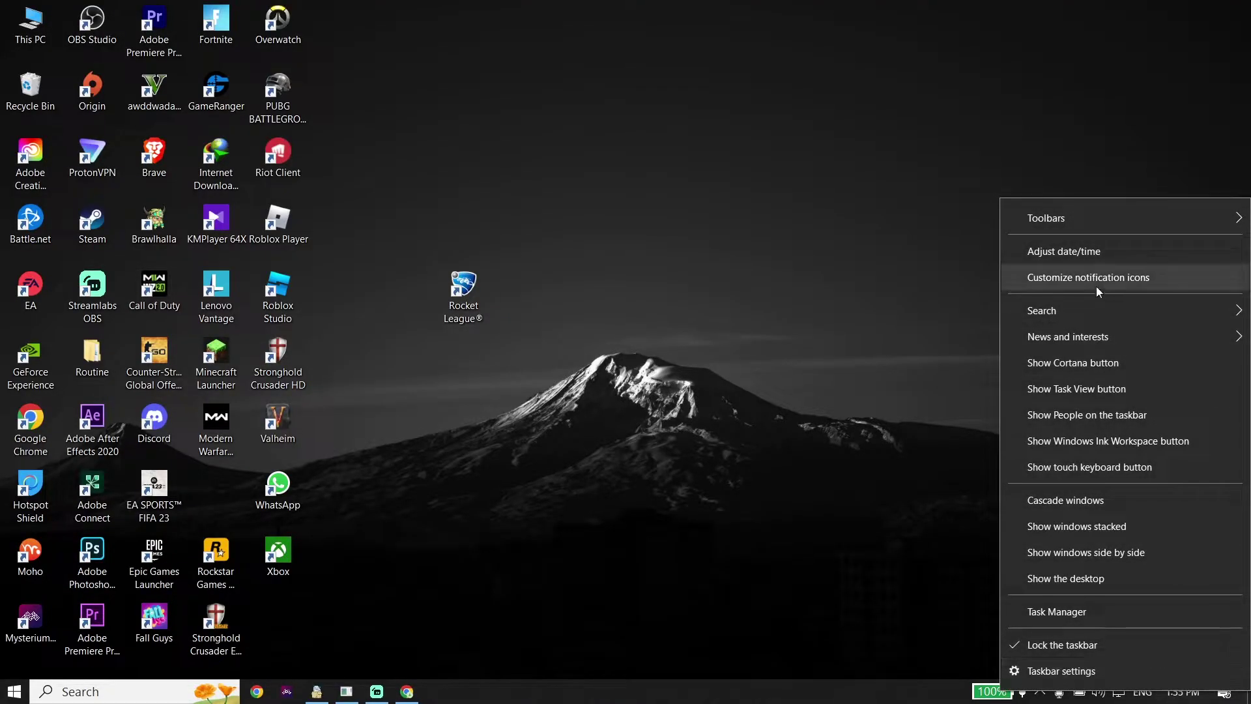
pyautogui.click(1082, 252)
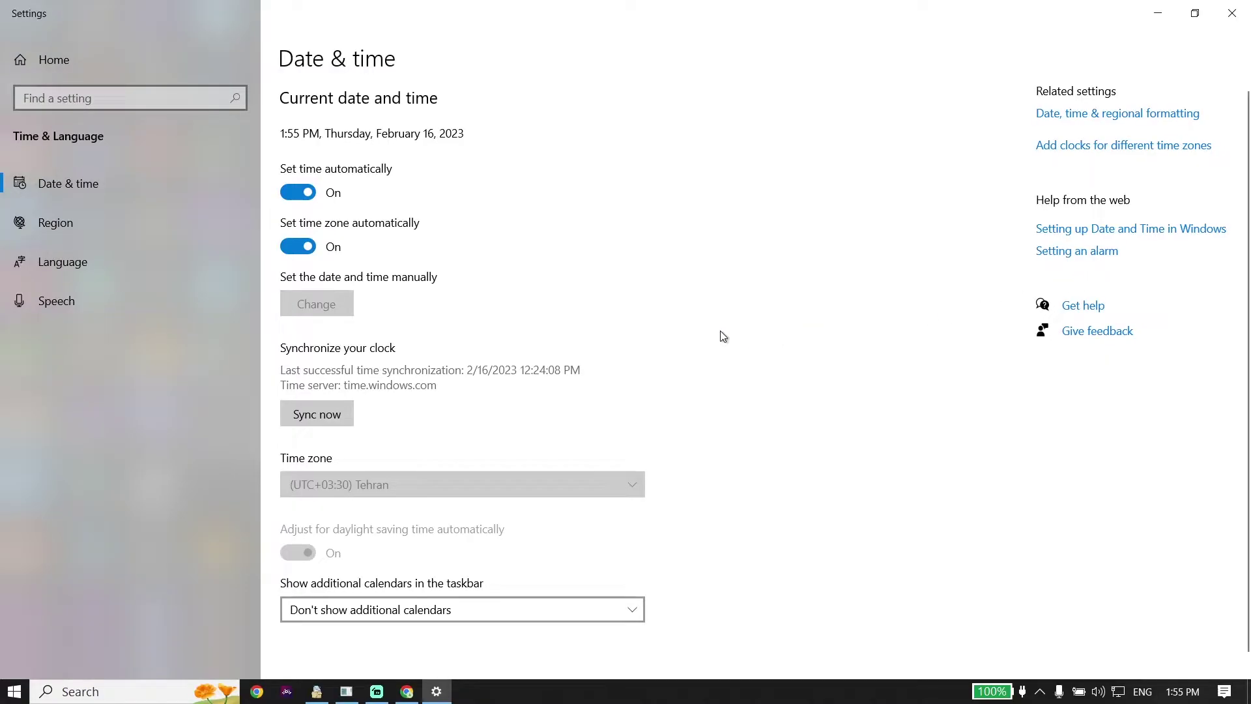
pyautogui.click(300, 189)
pyautogui.click(294, 246)
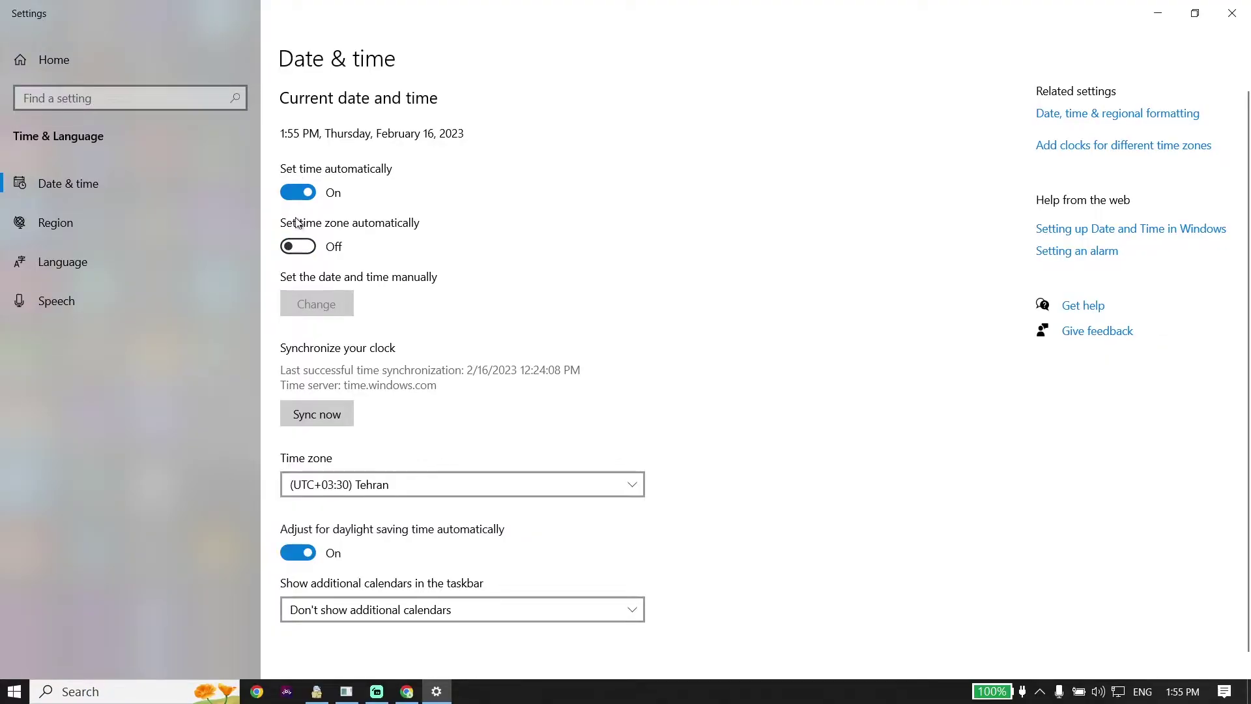
pyautogui.click(308, 247)
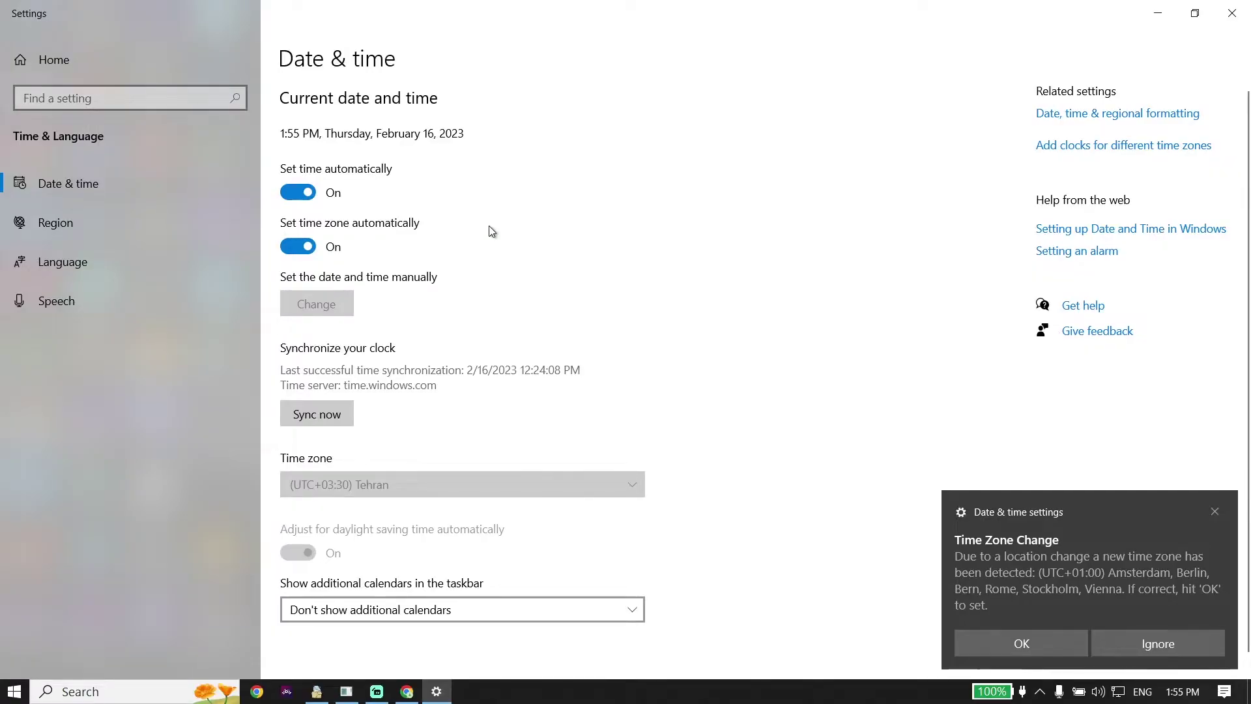
pyautogui.click(1232, 13)
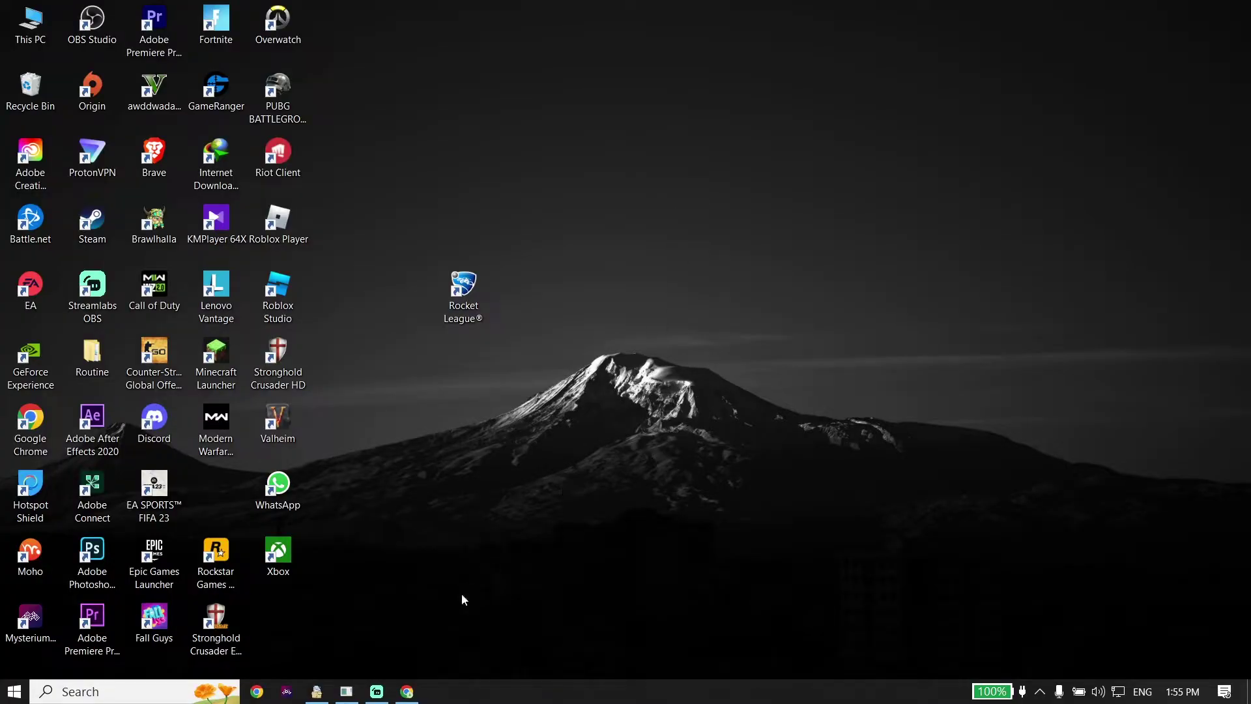
# - Restore Chrome showing the Rocket League Epic Games account linking page
pyautogui.click(409, 693)
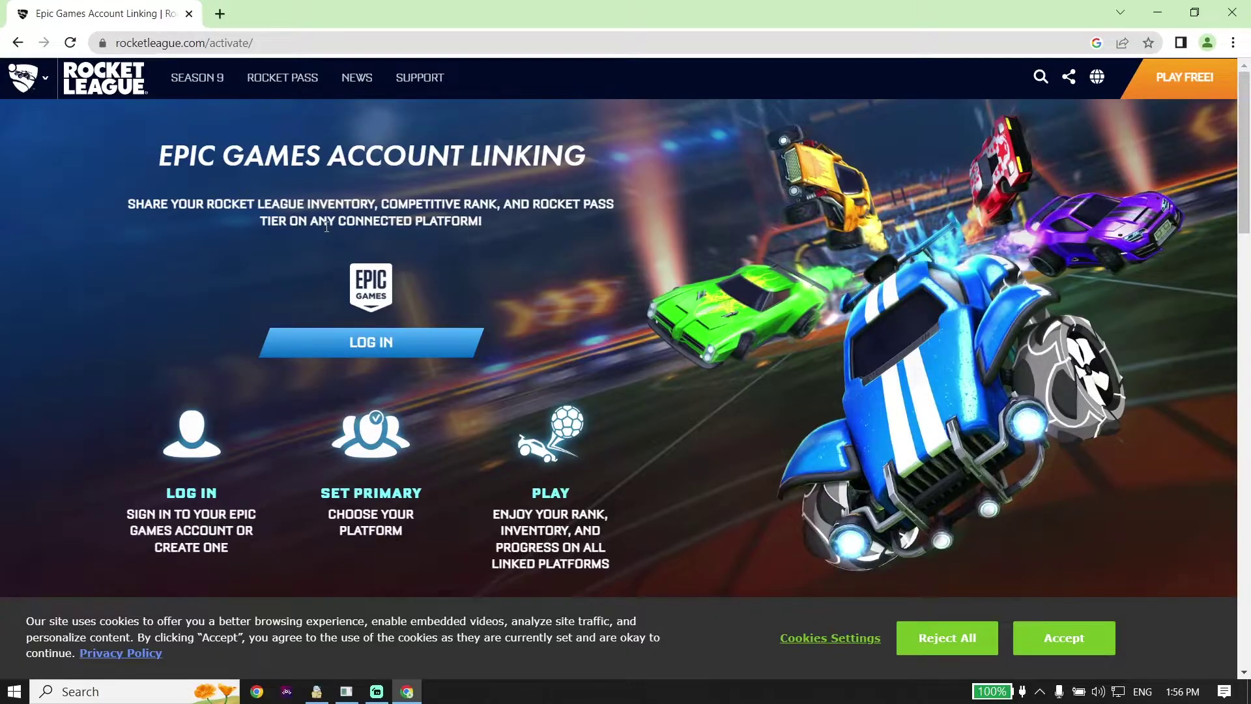
# - Close Chrome, search for cmd, and run Command Prompt as administrator
pyautogui.click(1224, 18)
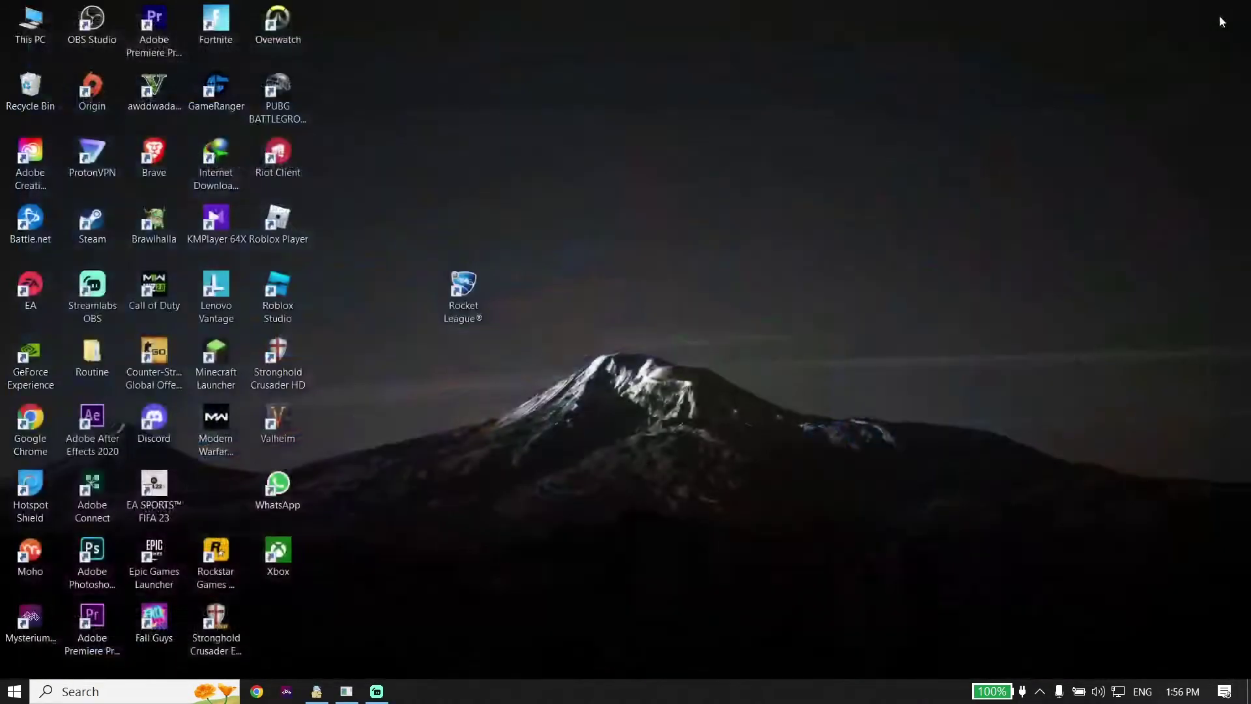
pyautogui.click(145, 691)
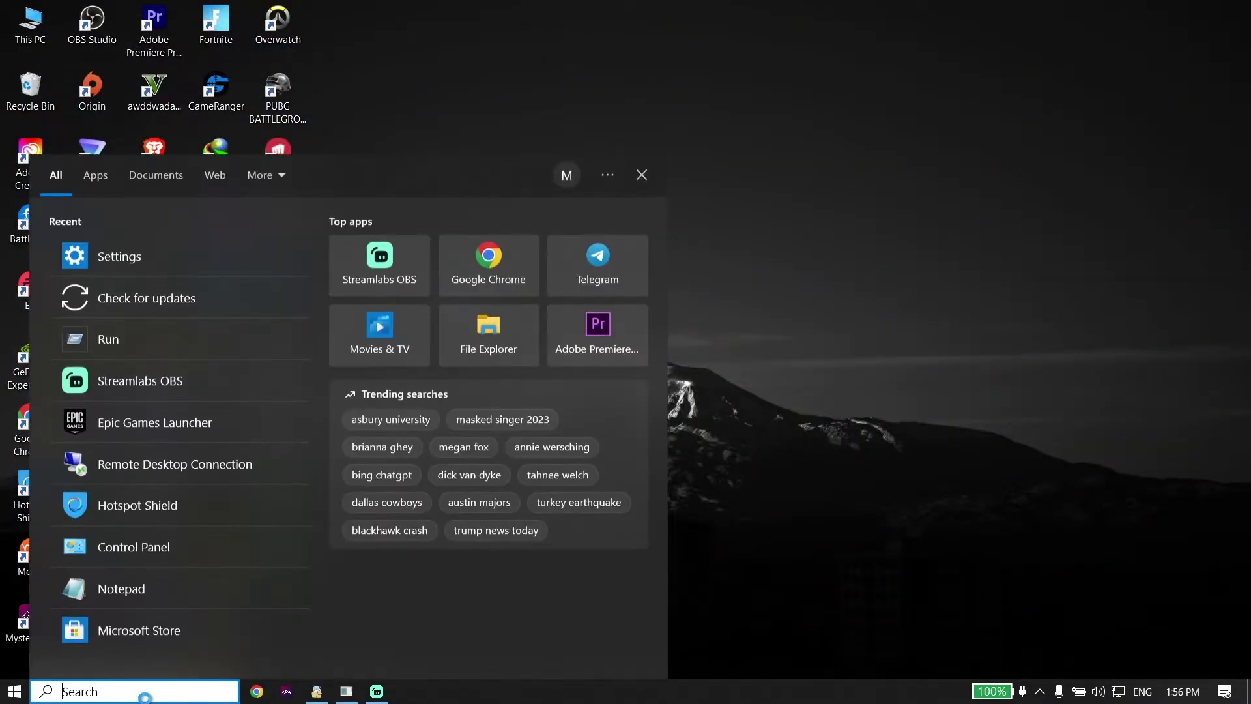
pyautogui.write('c')
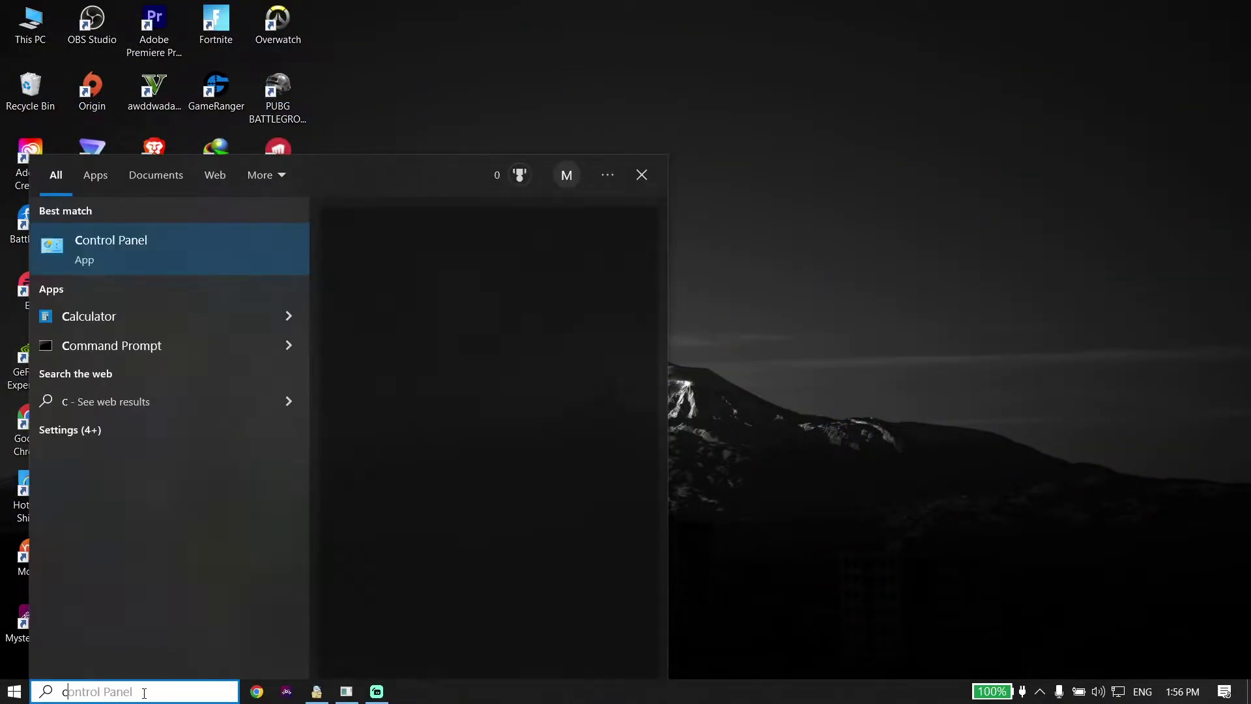
pyautogui.write('md')
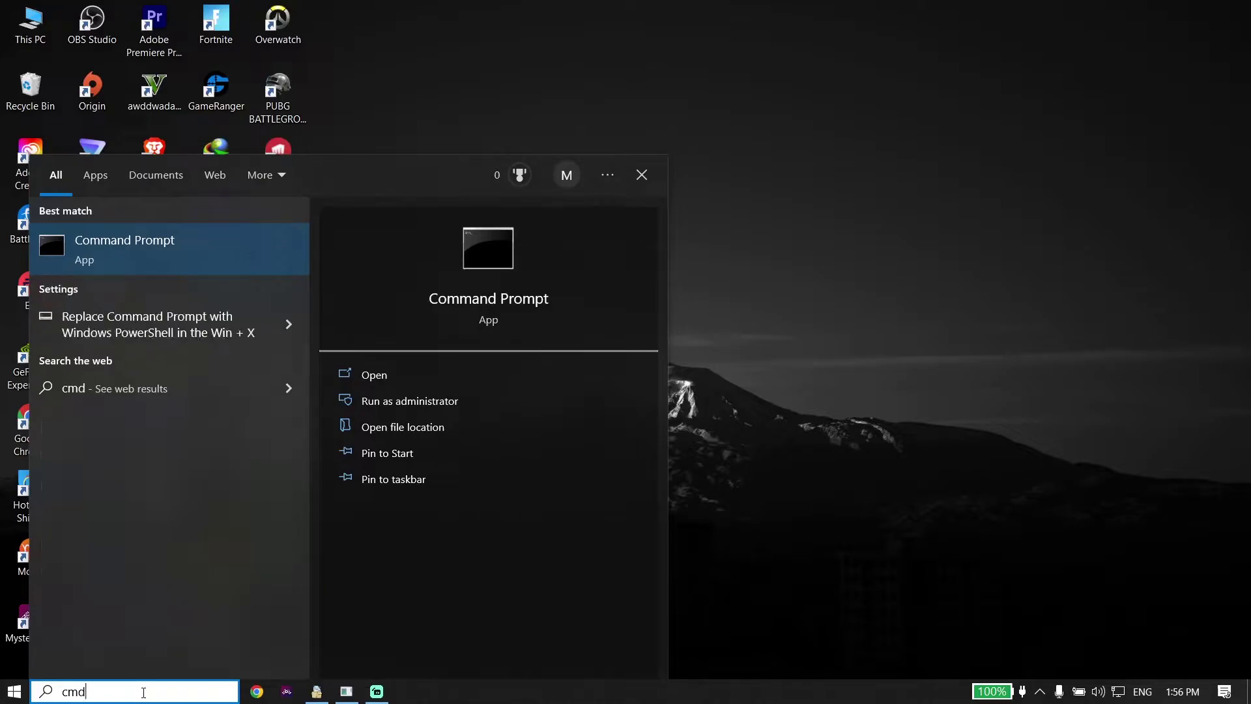
pyautogui.rightClick(125, 256)
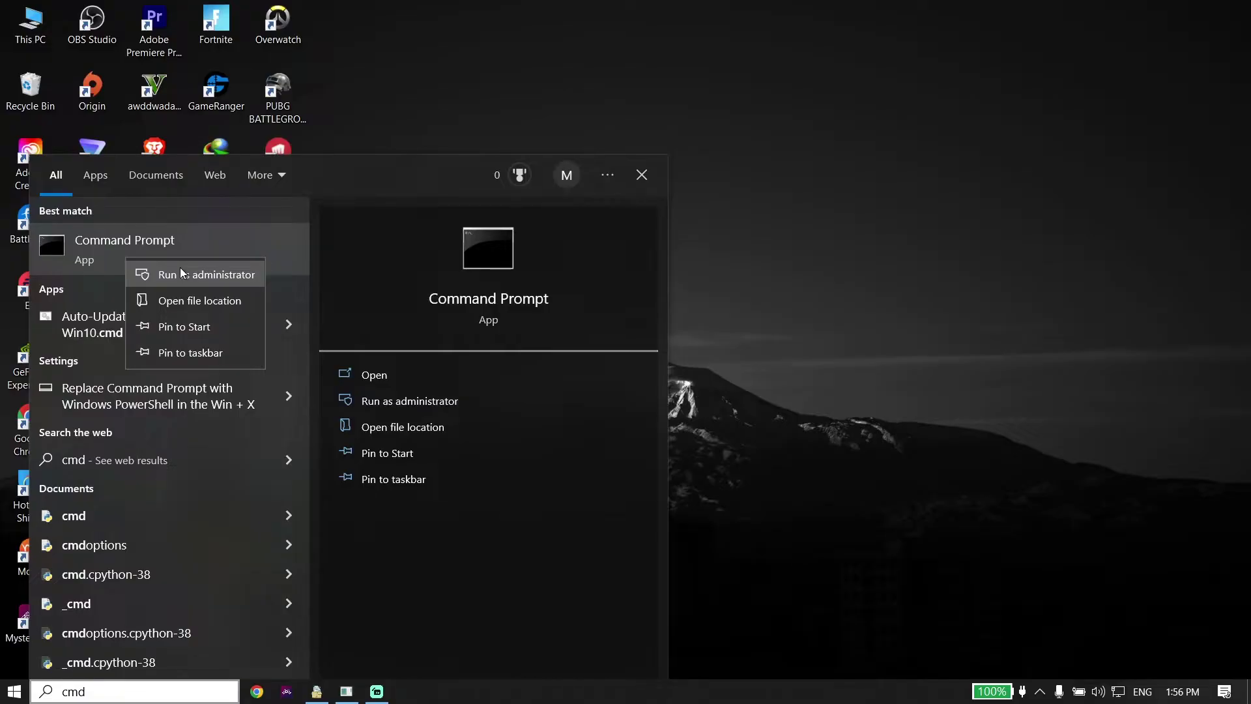
pyautogui.click(181, 269)
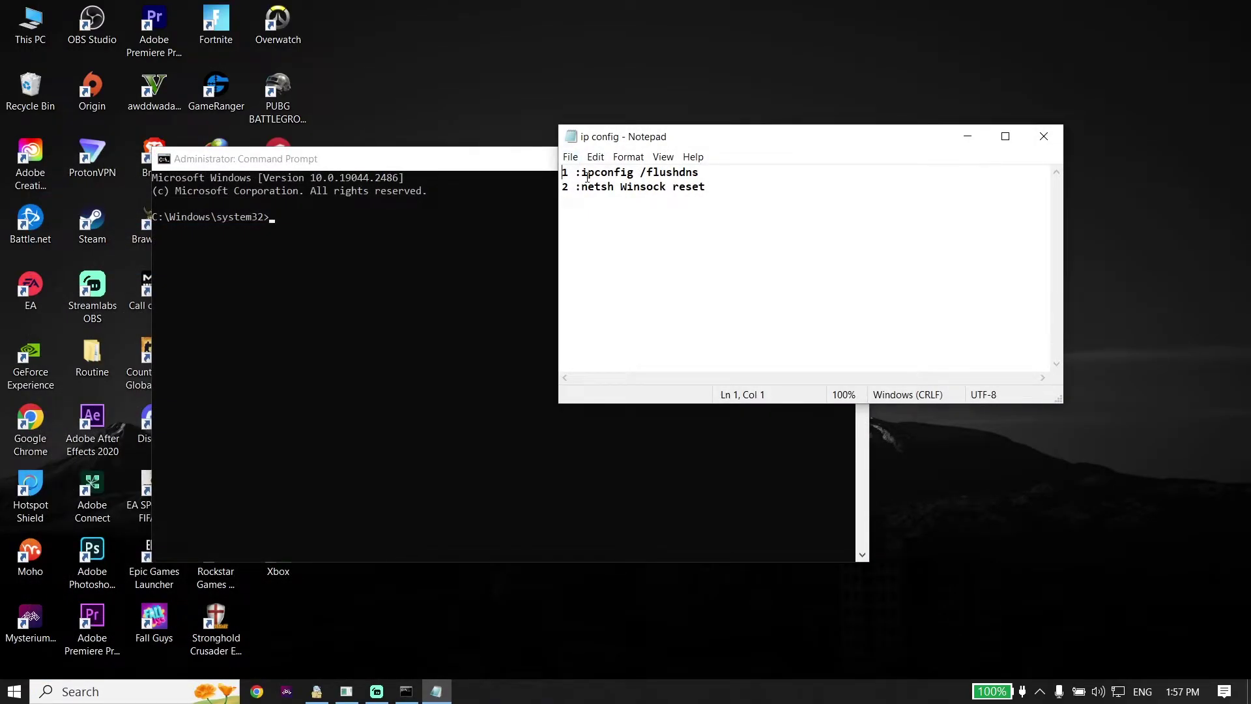
# - Copy 'ipconfig /flushdns' from the Notepad note and run it in Command Prompt
pyautogui.moveTo(565, 173); pyautogui.dragTo(715, 202)
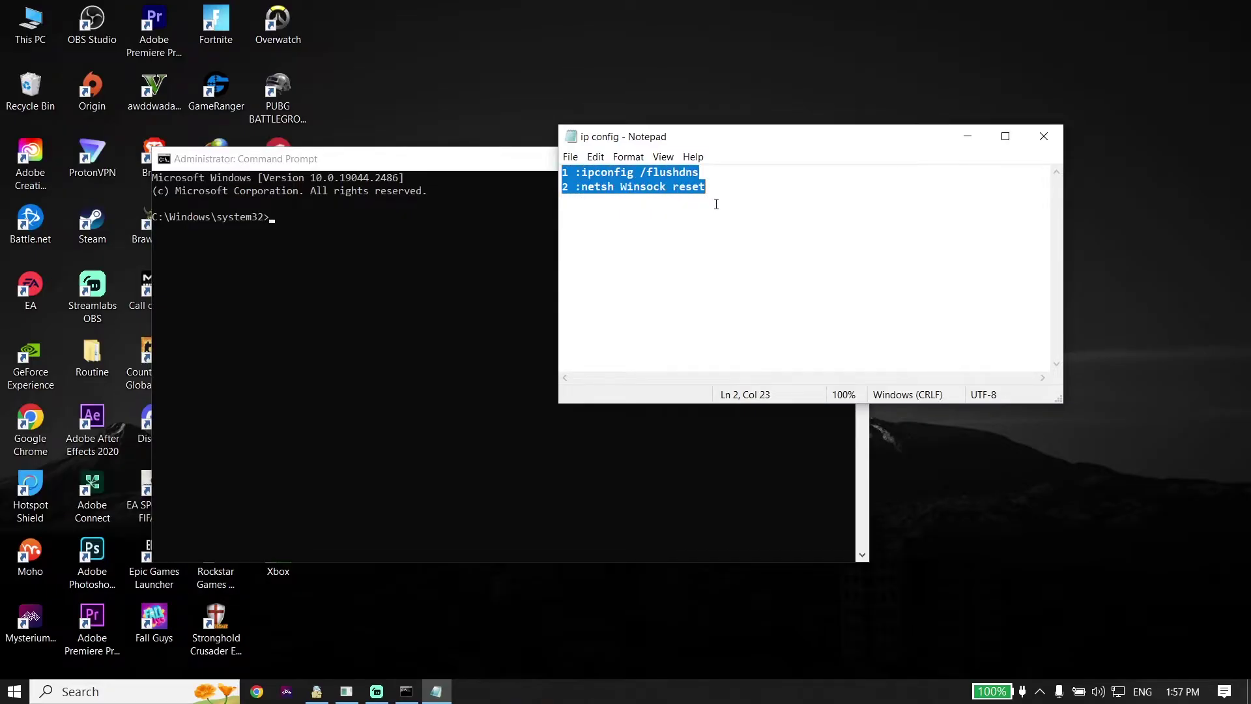
pyautogui.click(710, 201)
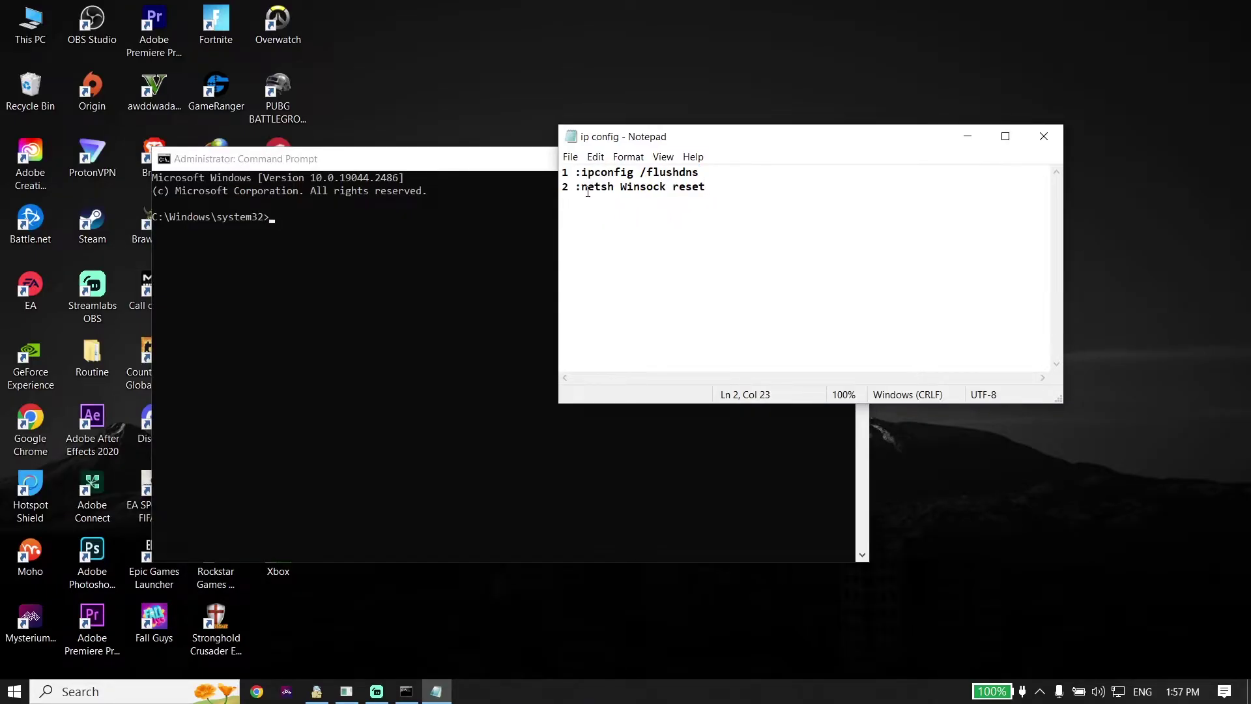
pyautogui.moveTo(585, 172); pyautogui.dragTo(711, 177)
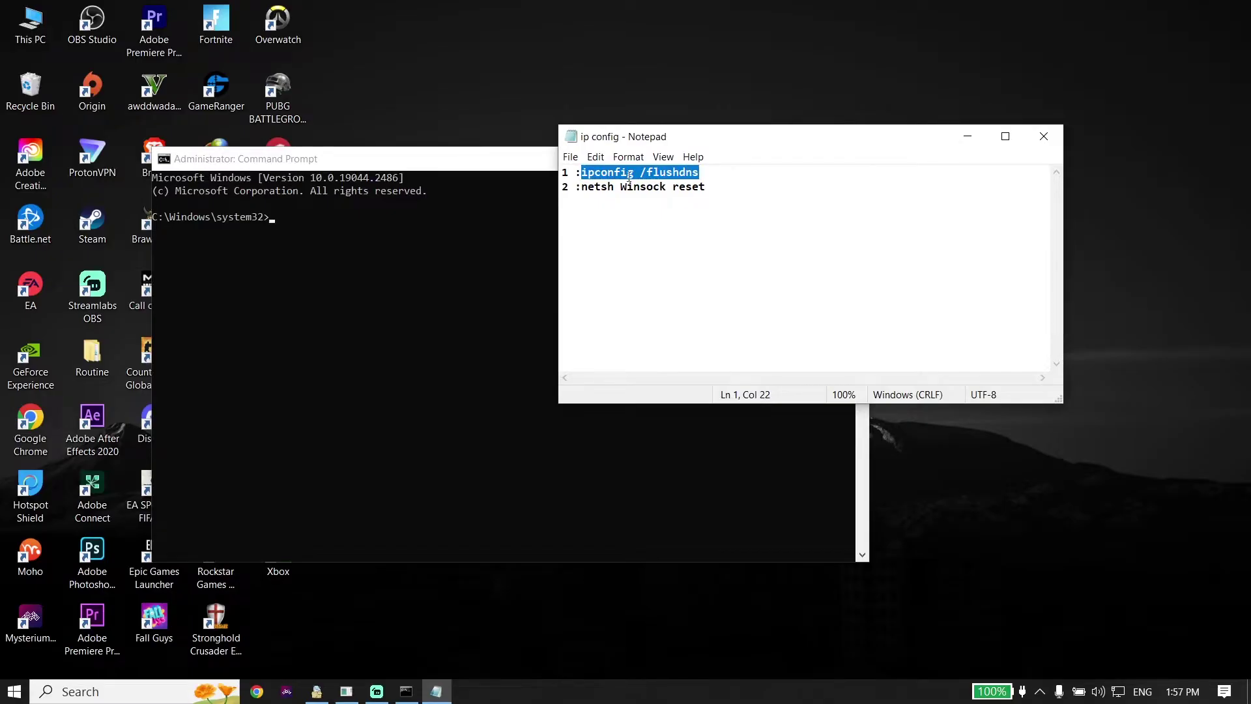
pyautogui.rightClick(678, 170)
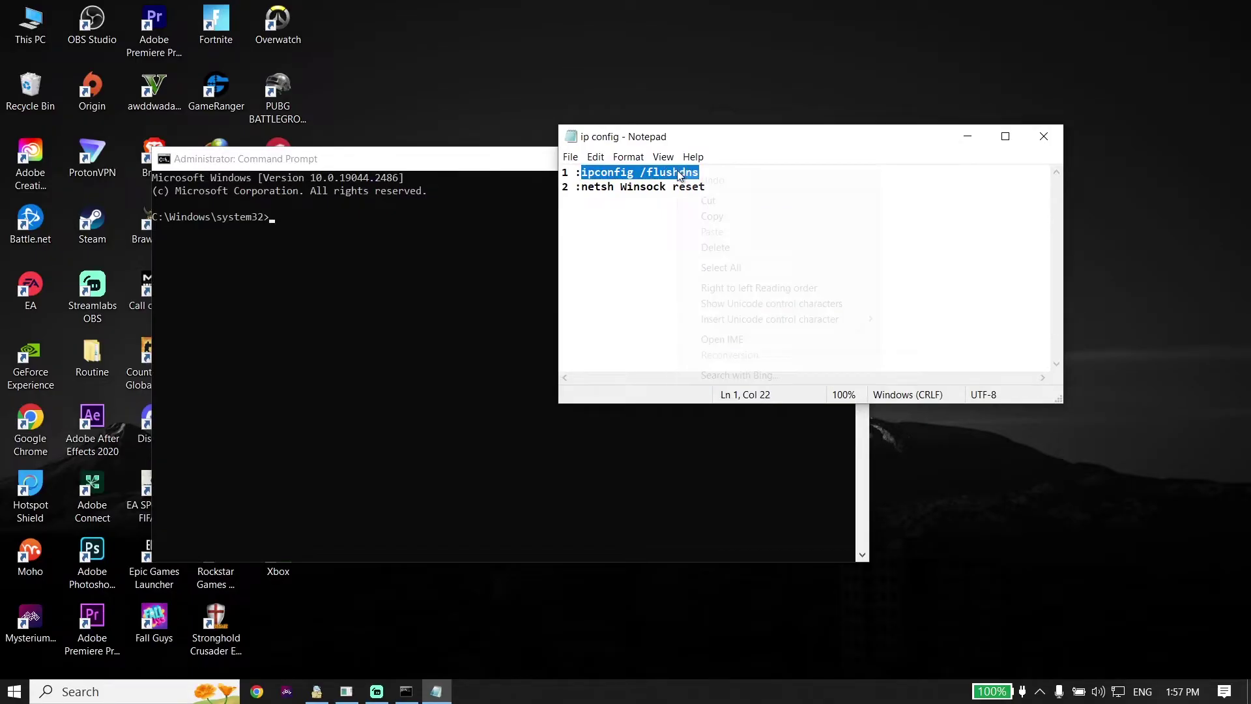
pyautogui.click(712, 216)
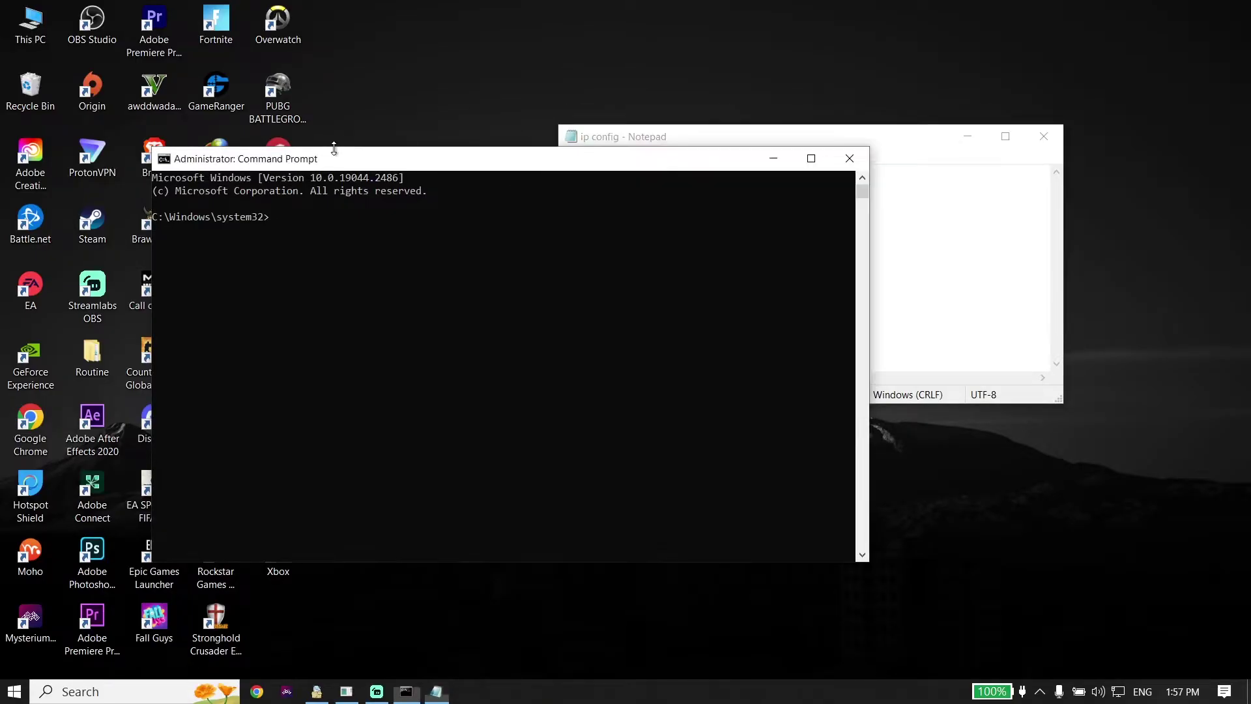
pyautogui.click(307, 194)
pyautogui.rightClick(268, 216)
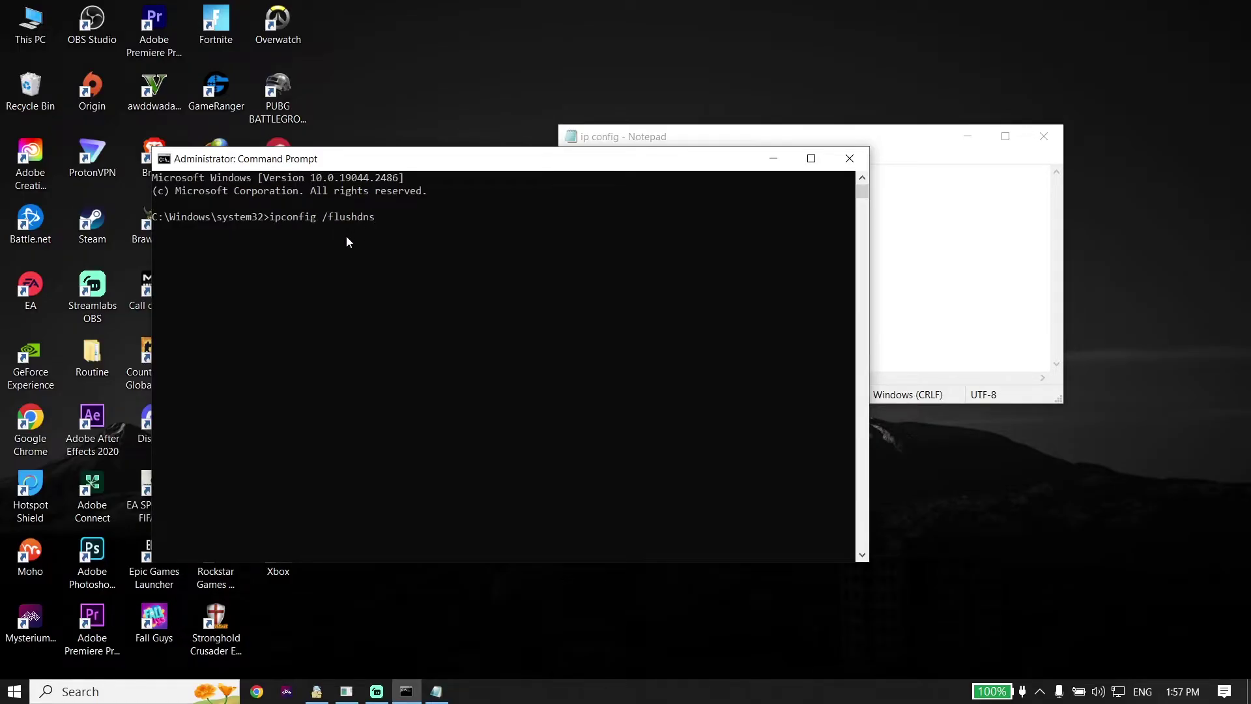
pyautogui.press('Return')
# - Copy and run 'netsh Winsock reset', then exit Command Prompt
pyautogui.click(901, 271)
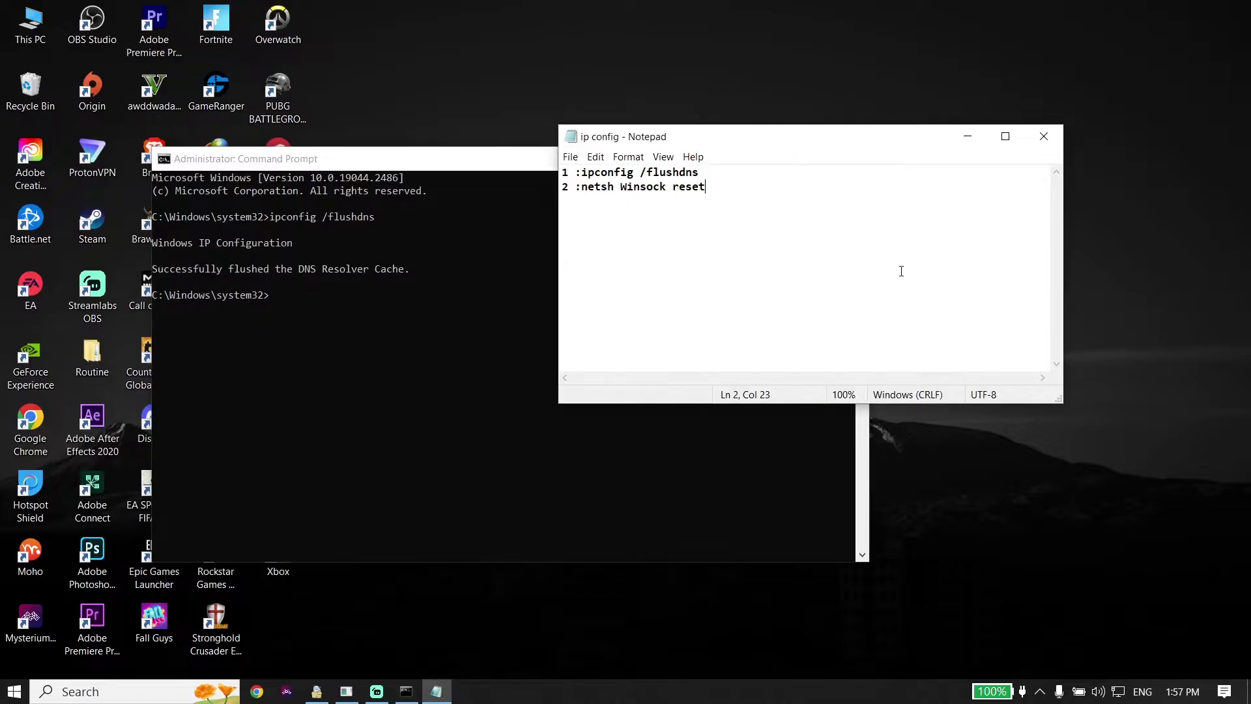
pyautogui.moveTo(581, 186); pyautogui.dragTo(706, 187)
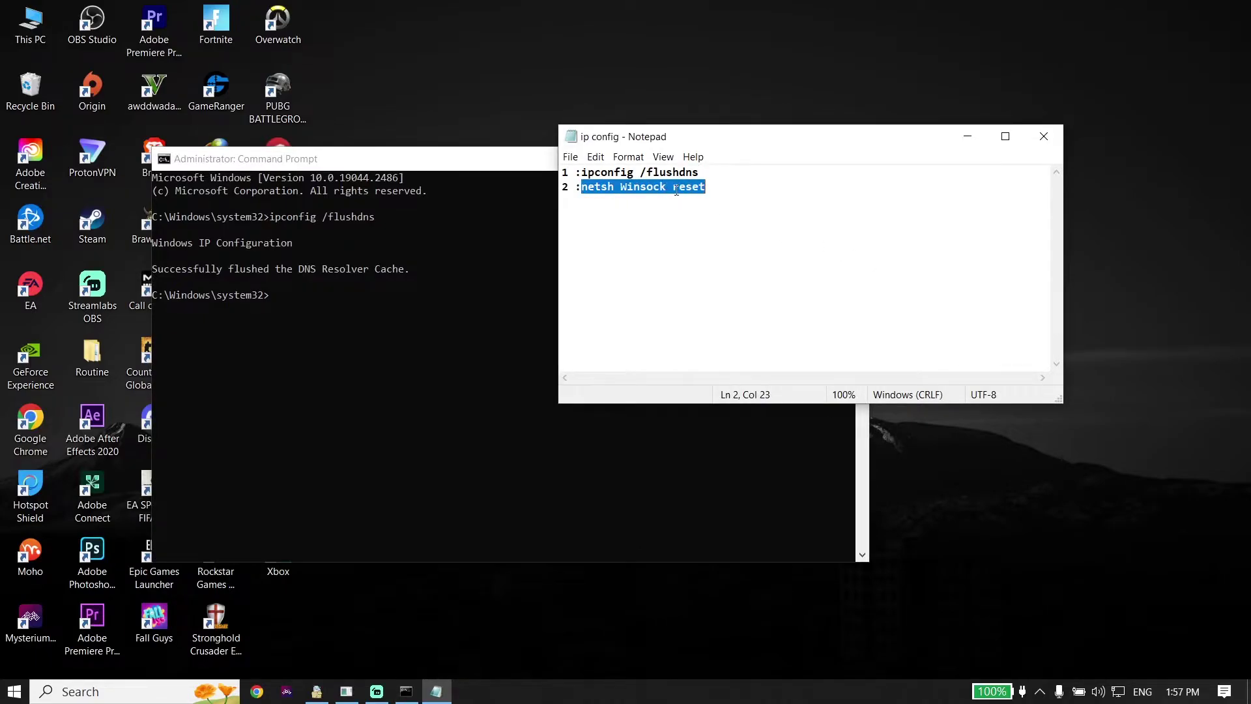
pyautogui.rightClick(675, 190)
pyautogui.click(710, 236)
pyautogui.click(304, 268)
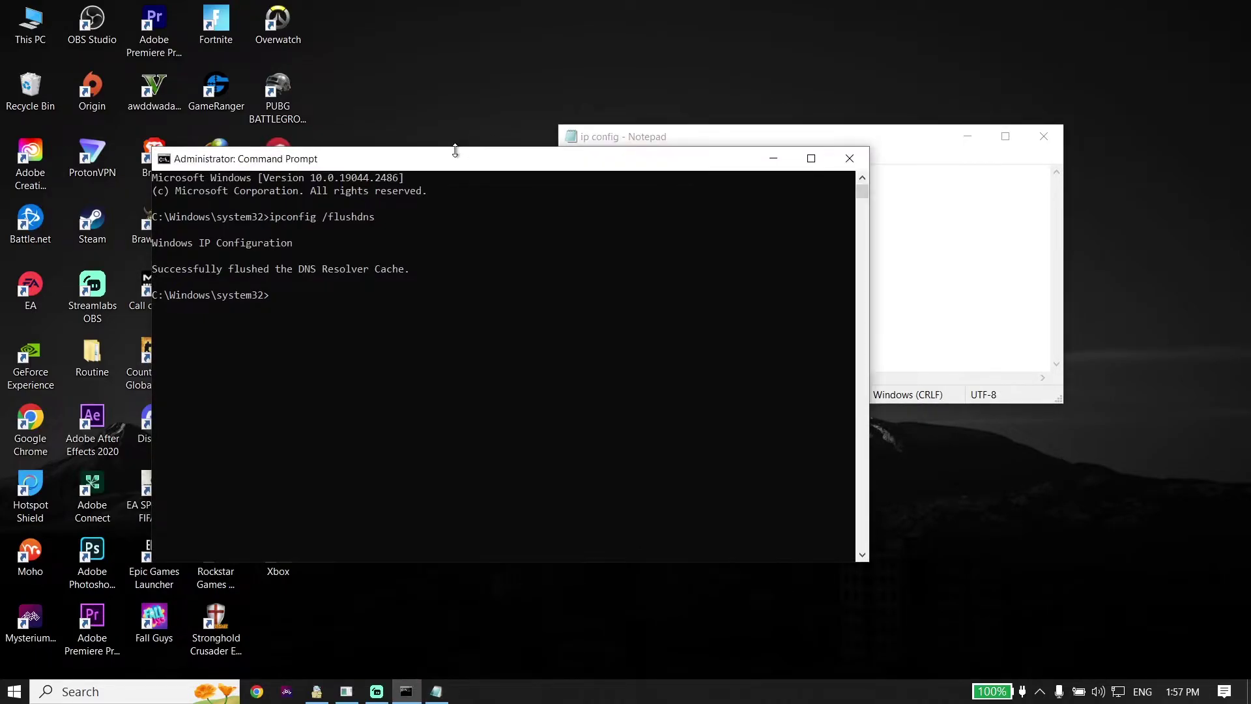
pyautogui.rightClick(275, 284)
pyautogui.press('Return')
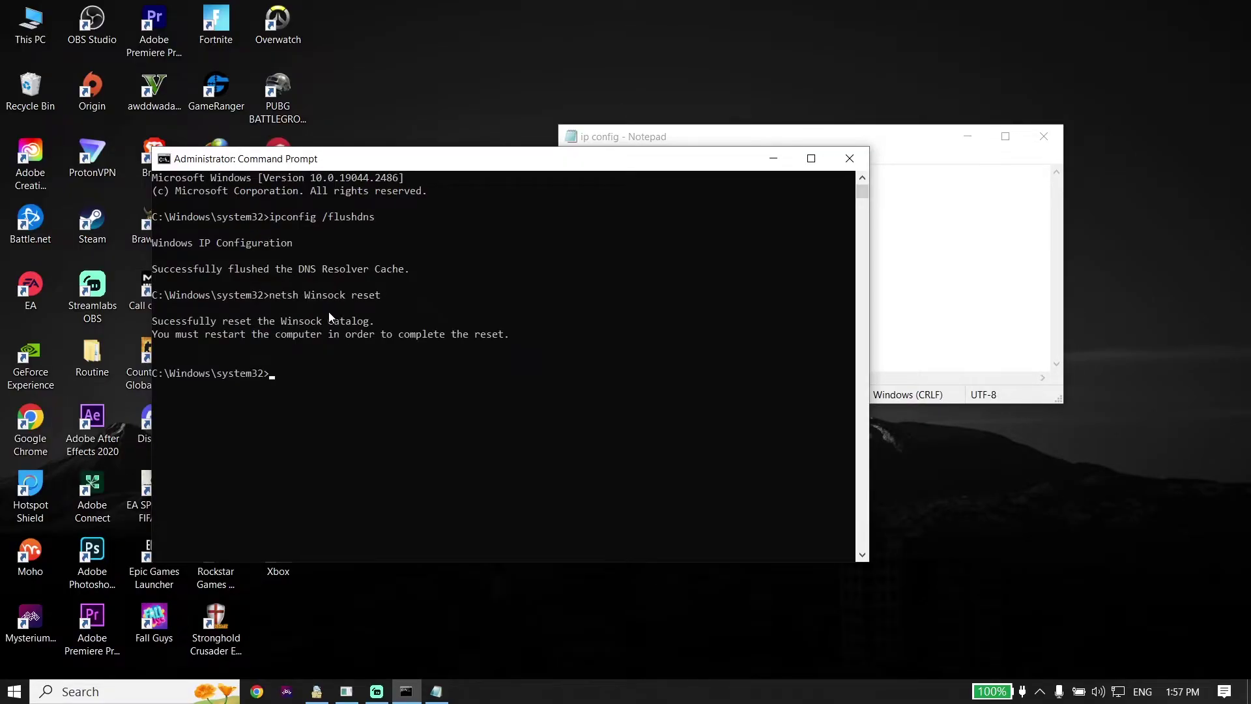
pyautogui.write('Exit')
pyautogui.press('Return')
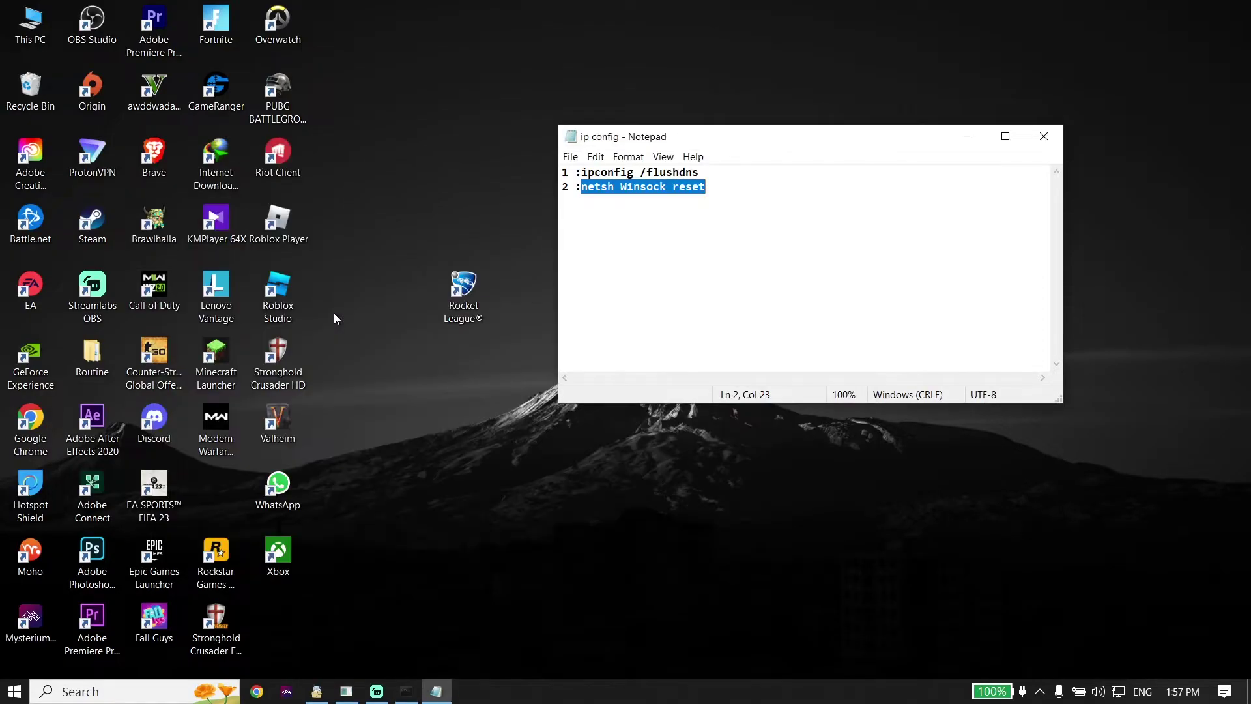
pyautogui.click(1044, 138)
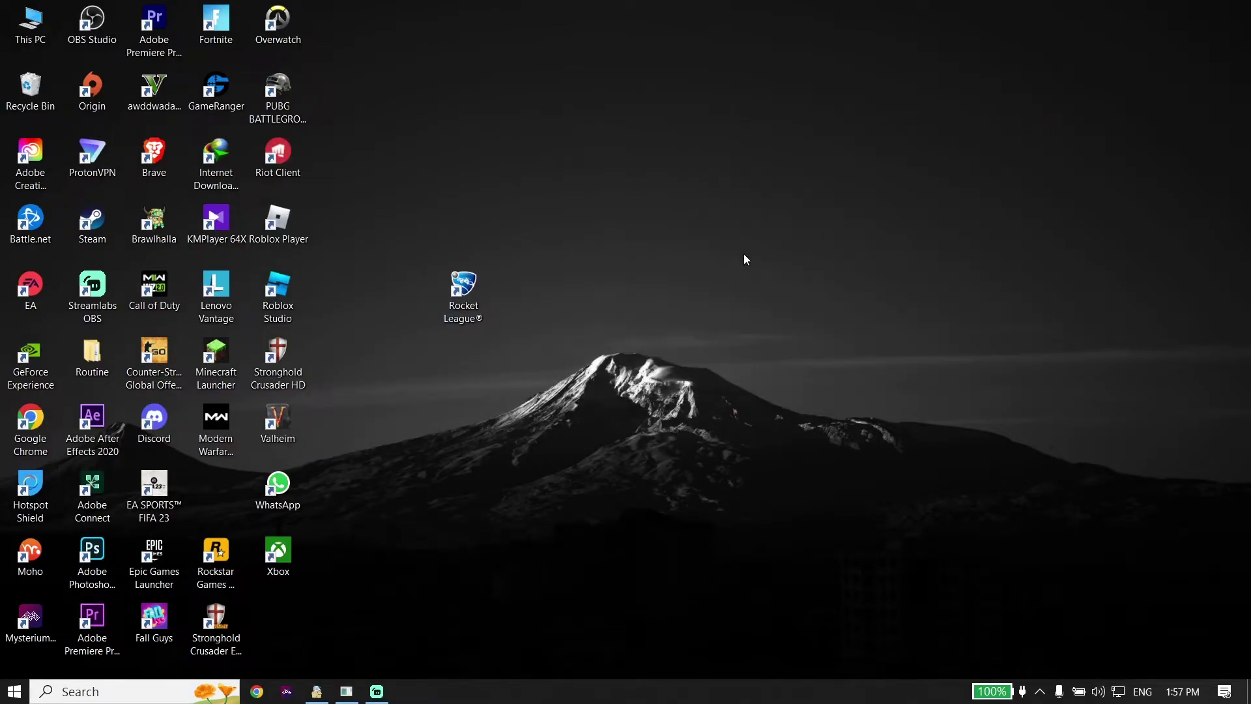
pyautogui.click(7, 695)
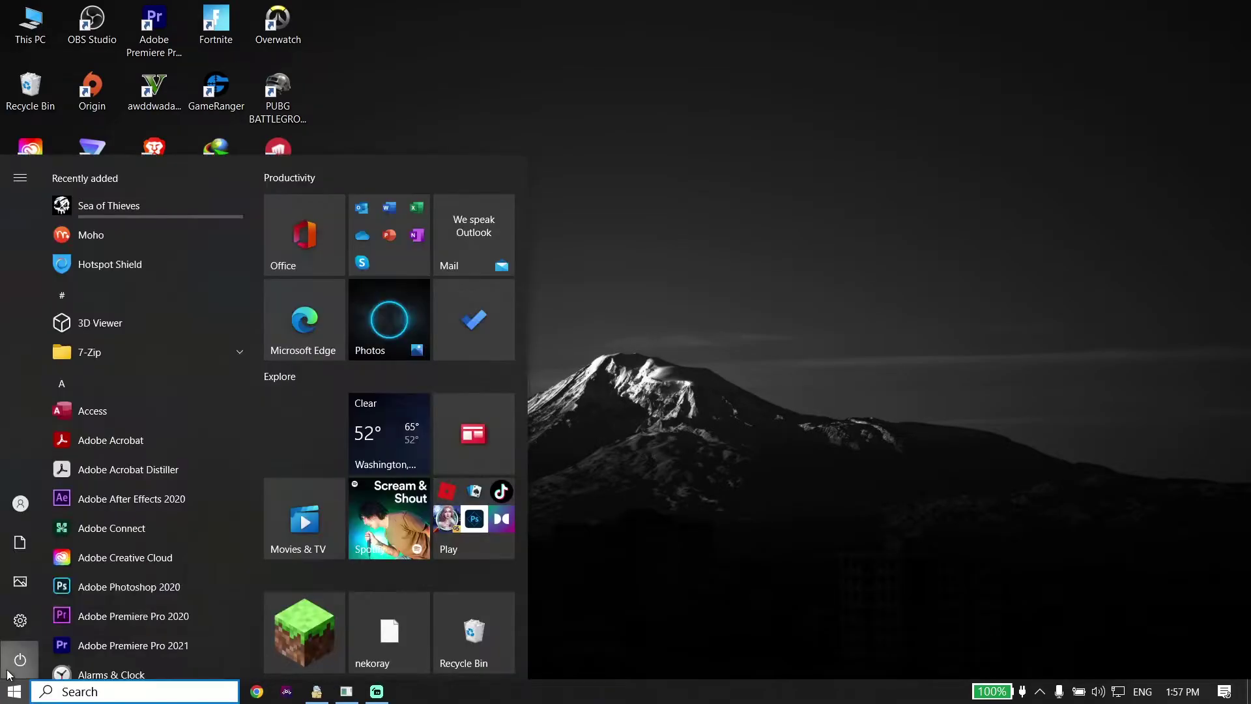
pyautogui.click(20, 660)
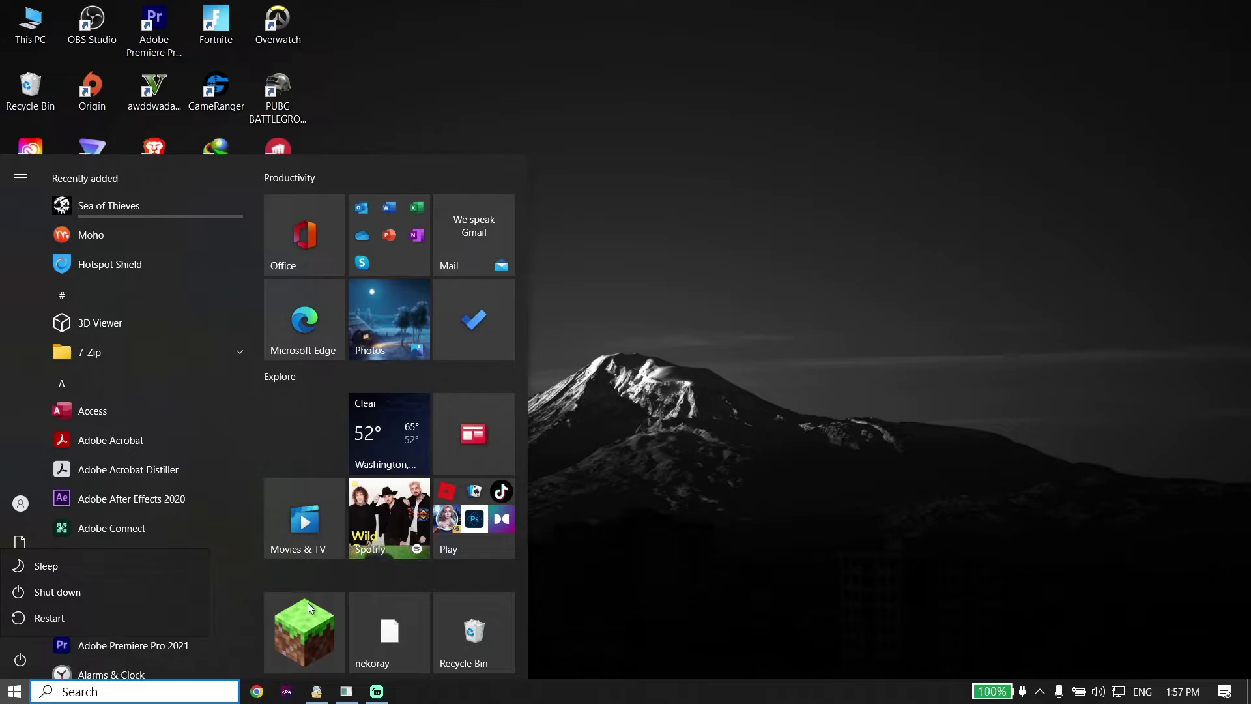
pyautogui.press('Escape')
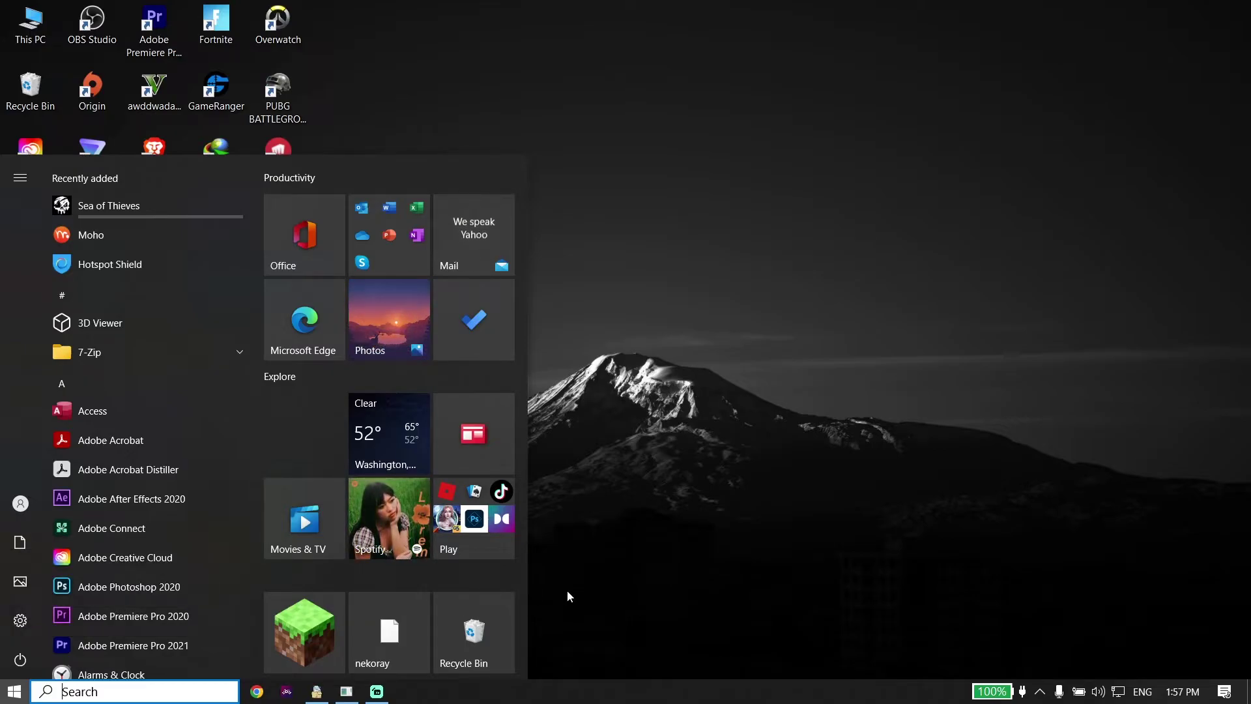
pyautogui.click(568, 596)
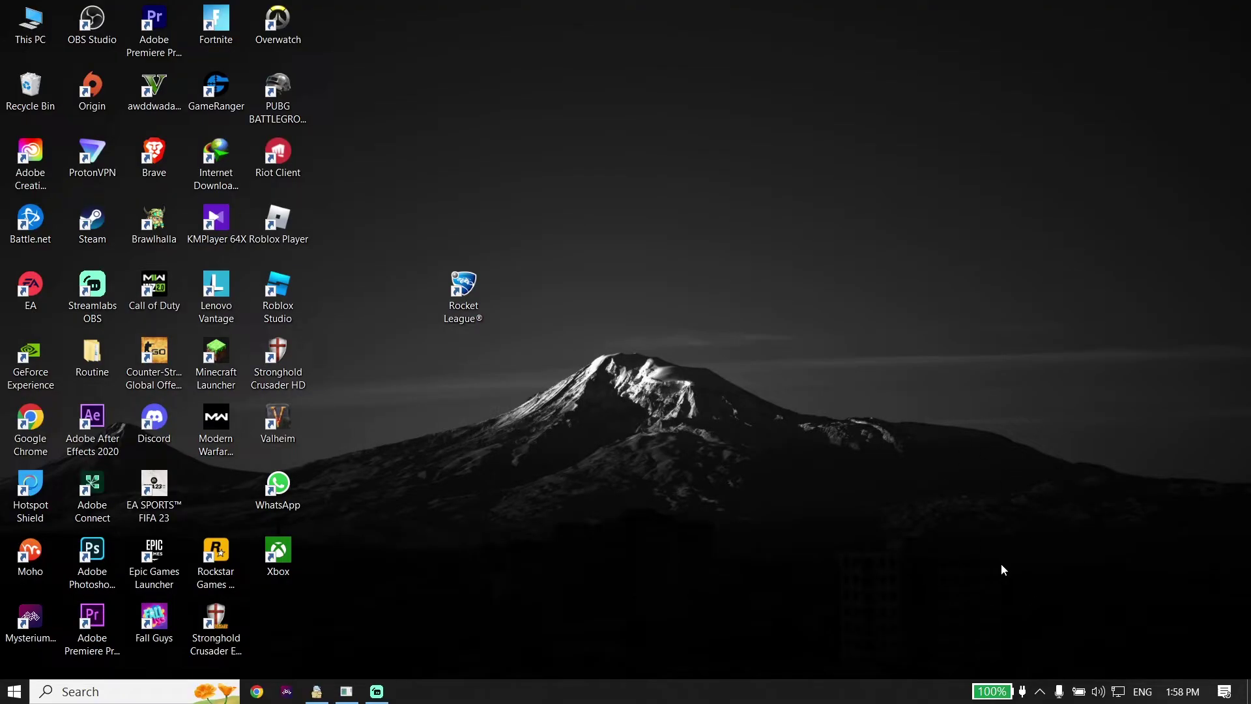
pyautogui.click(1114, 690)
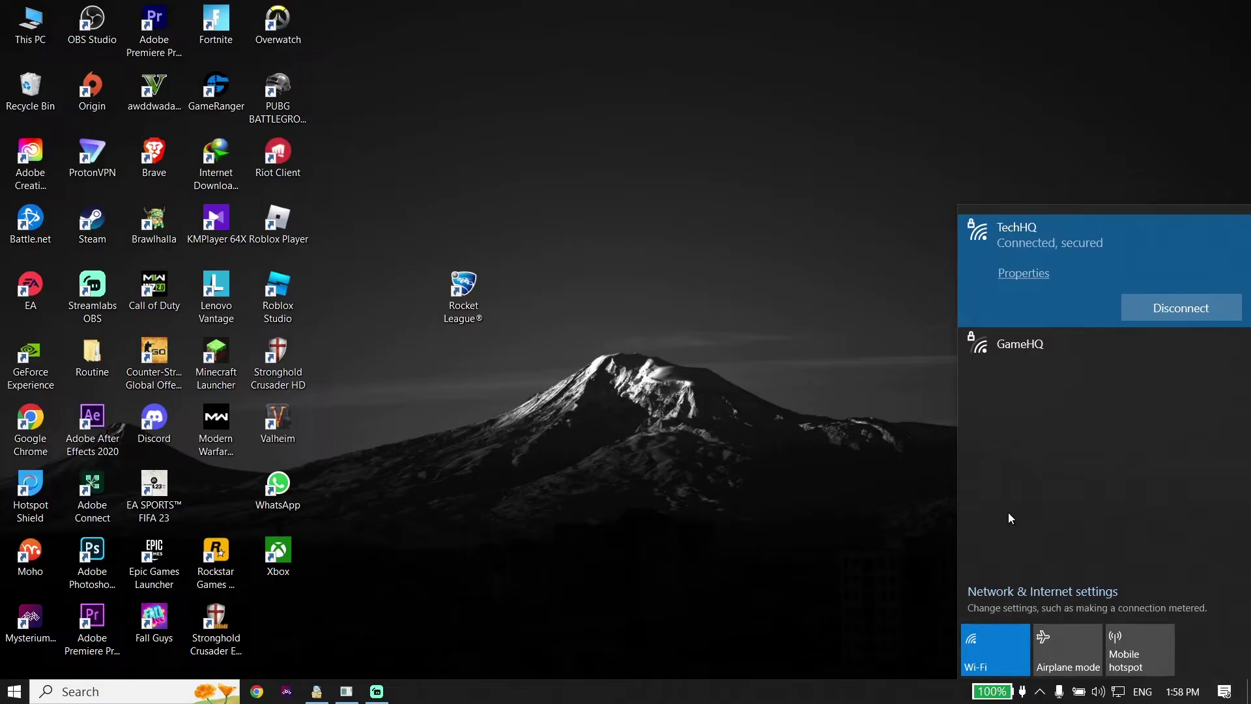
pyautogui.click(910, 486)
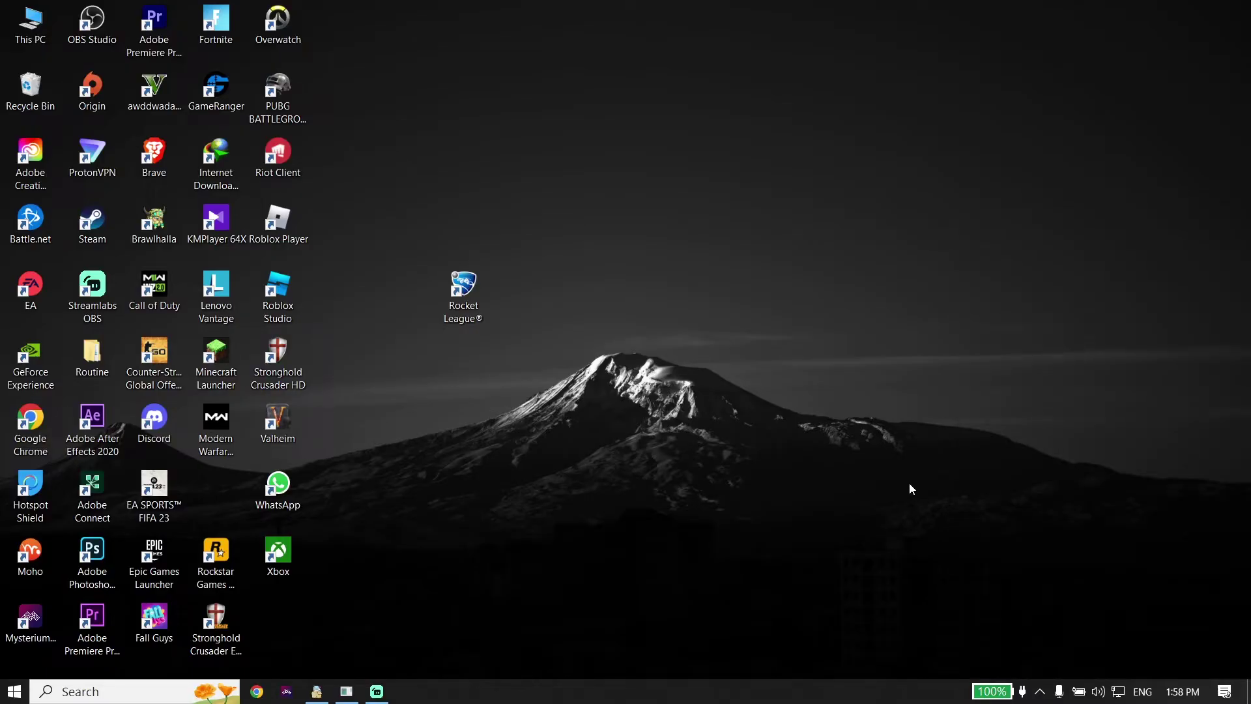
# - Open the TechHQ Wi-Fi connection's IPv4 properties via Control Panel's Network and Sharing Center
pyautogui.click(168, 692)
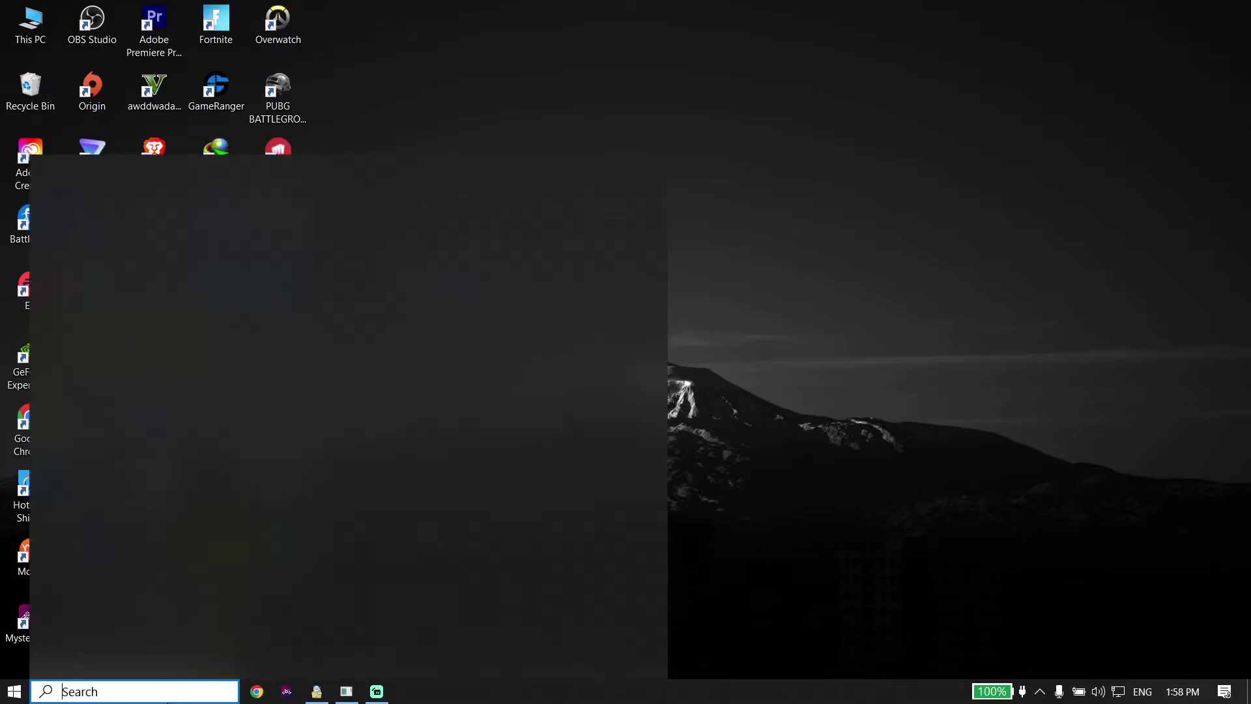
pyautogui.write('co')
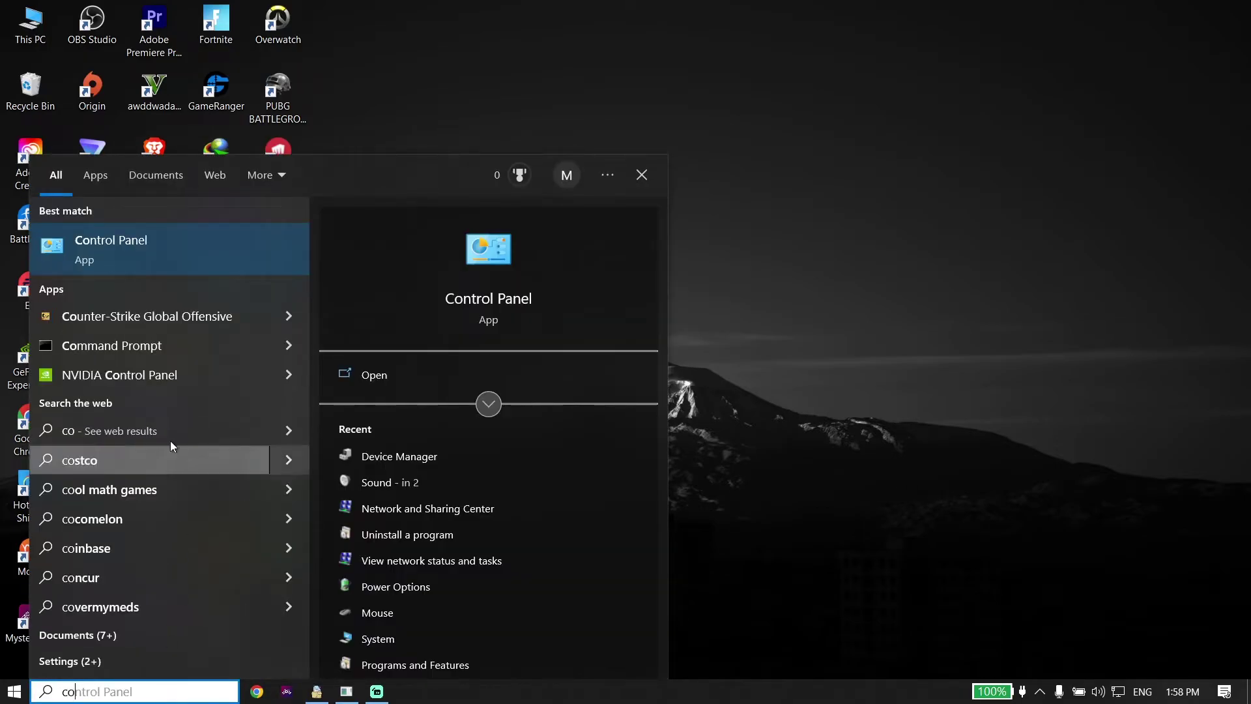
pyautogui.click(235, 266)
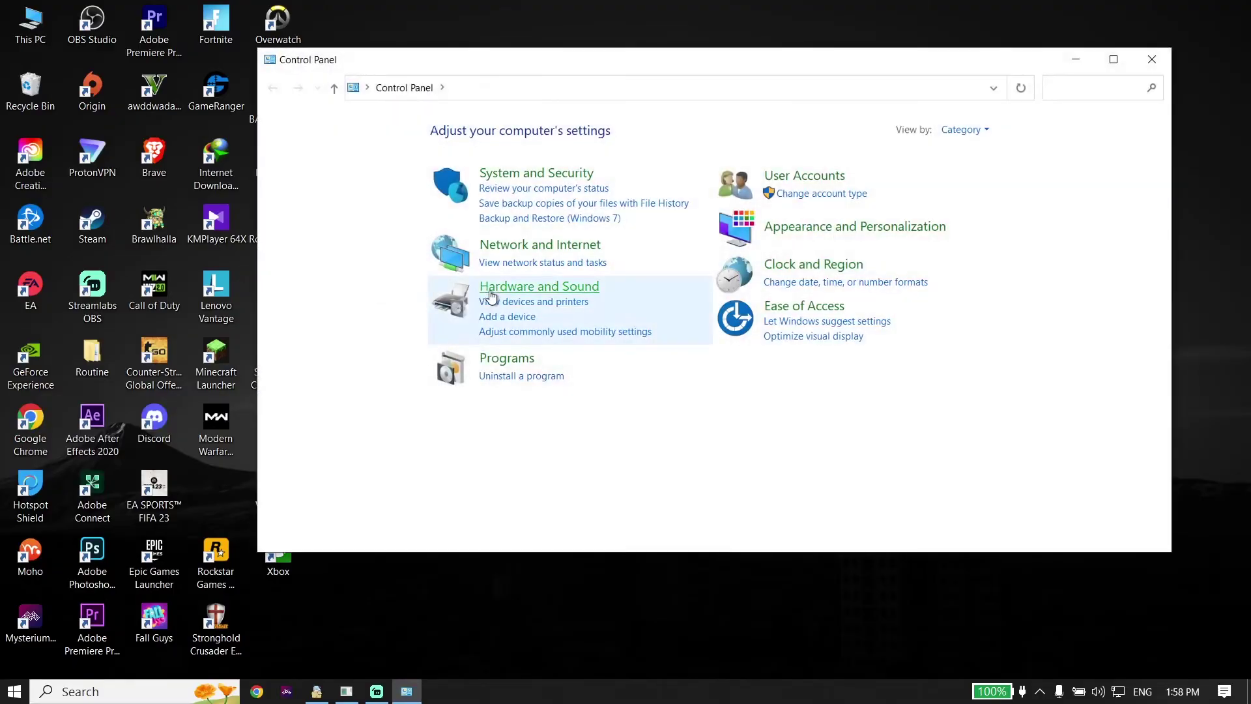
pyautogui.click(544, 247)
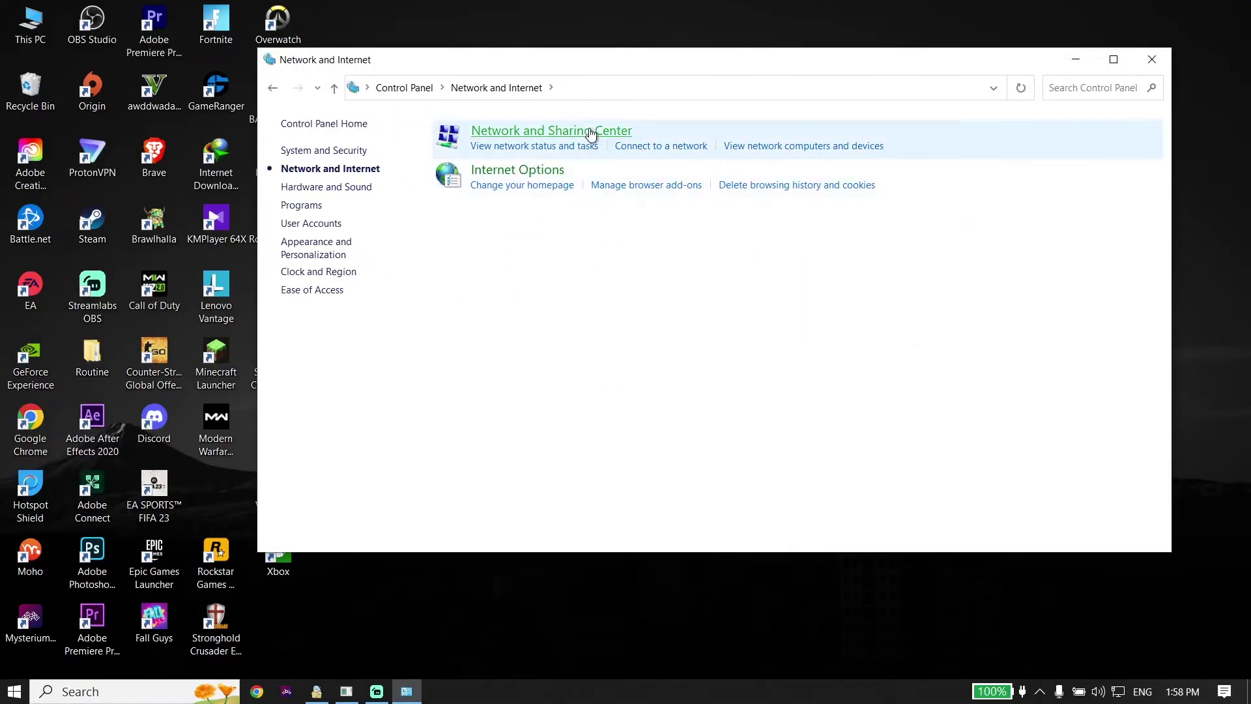
pyautogui.click(596, 136)
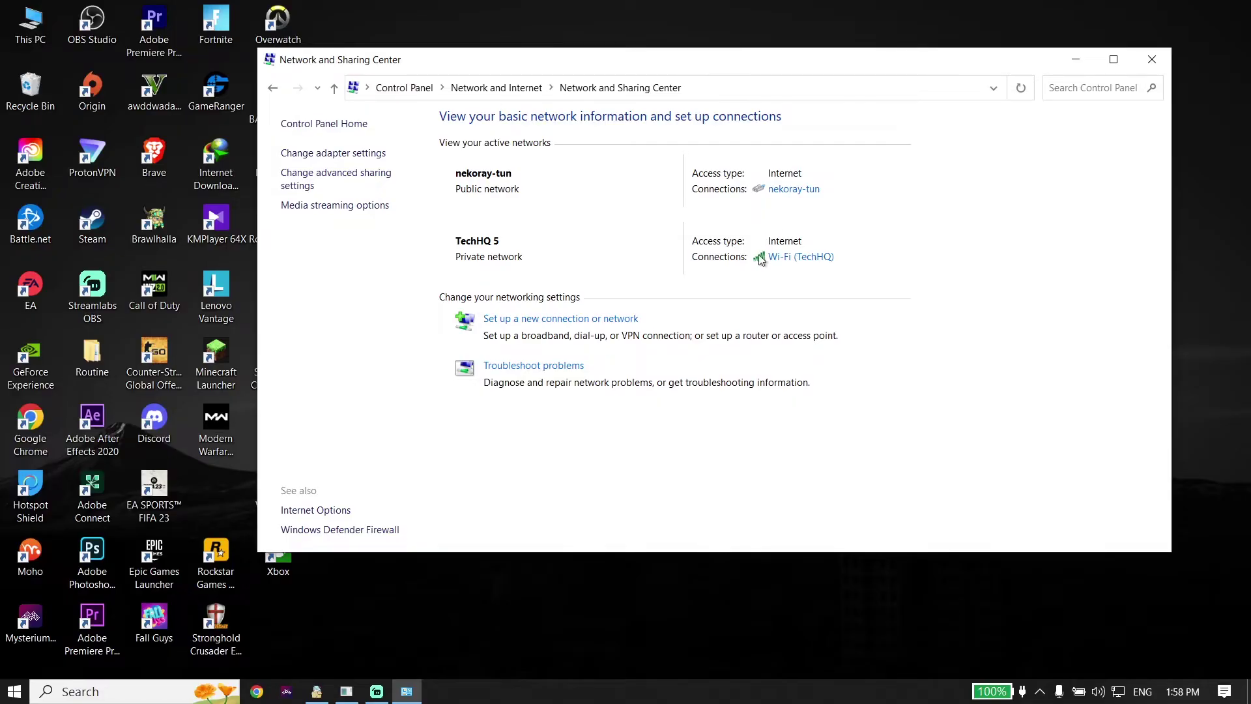
pyautogui.click(802, 258)
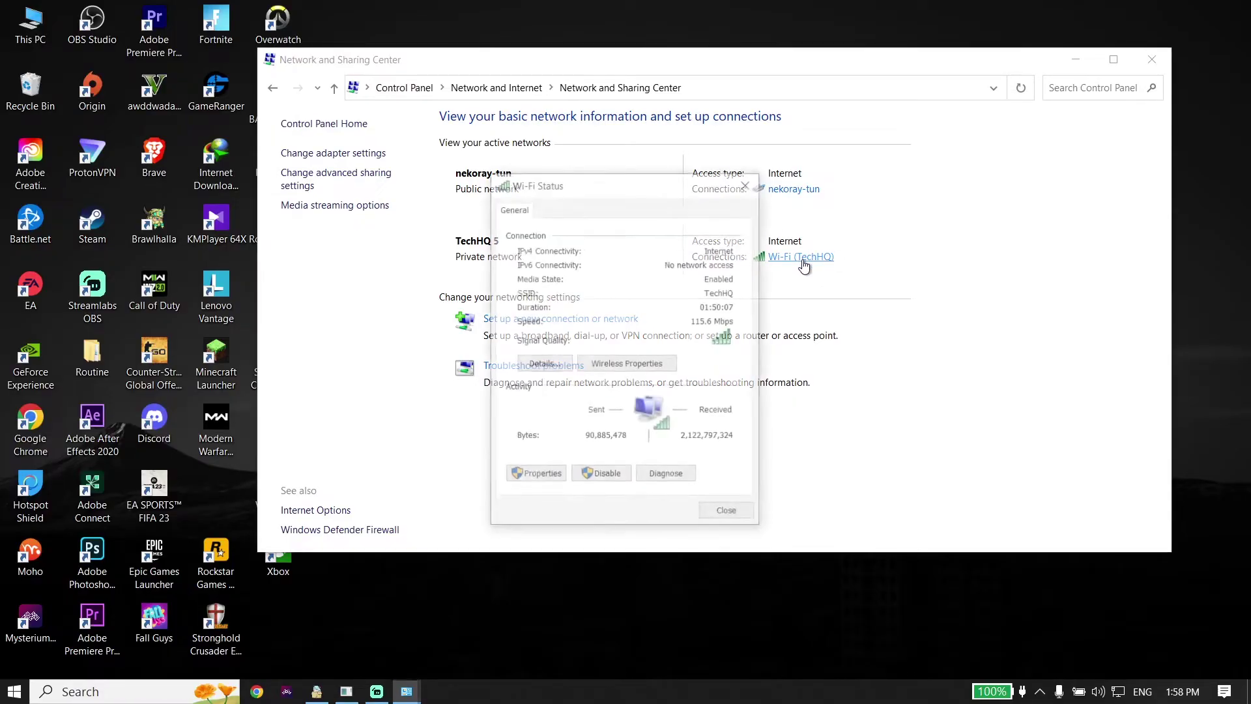
pyautogui.click(544, 476)
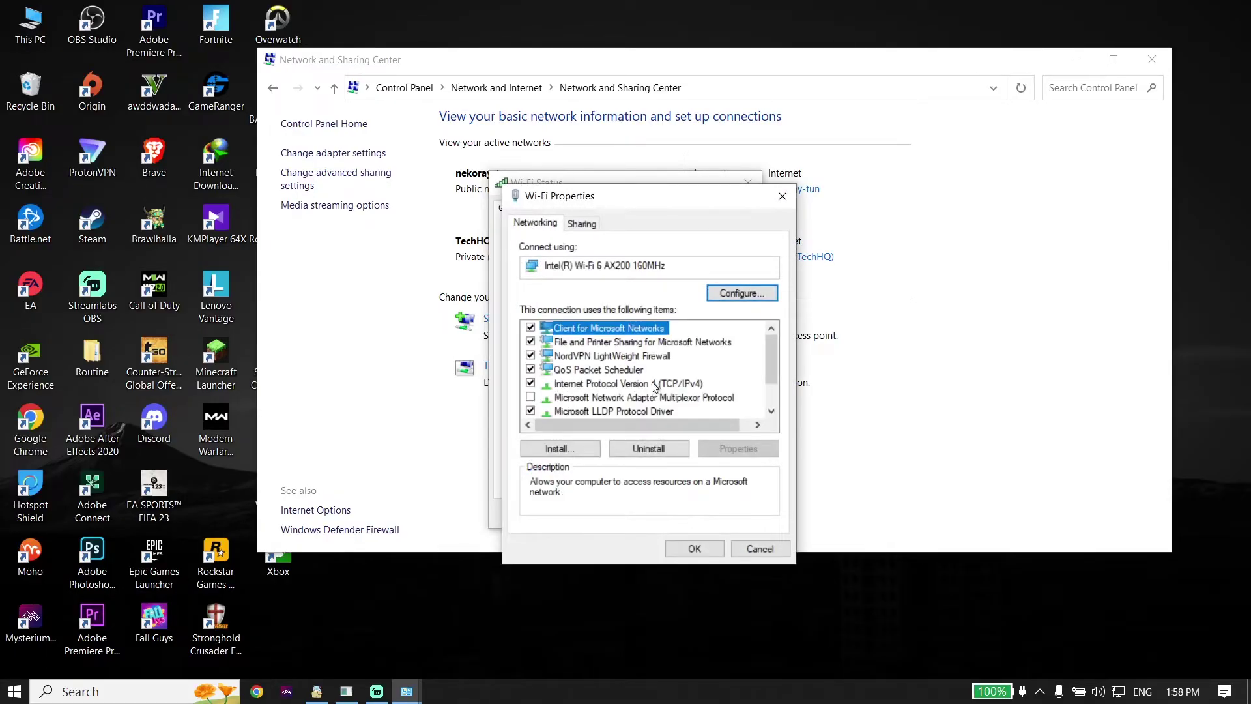
pyautogui.doubleClick(682, 383)
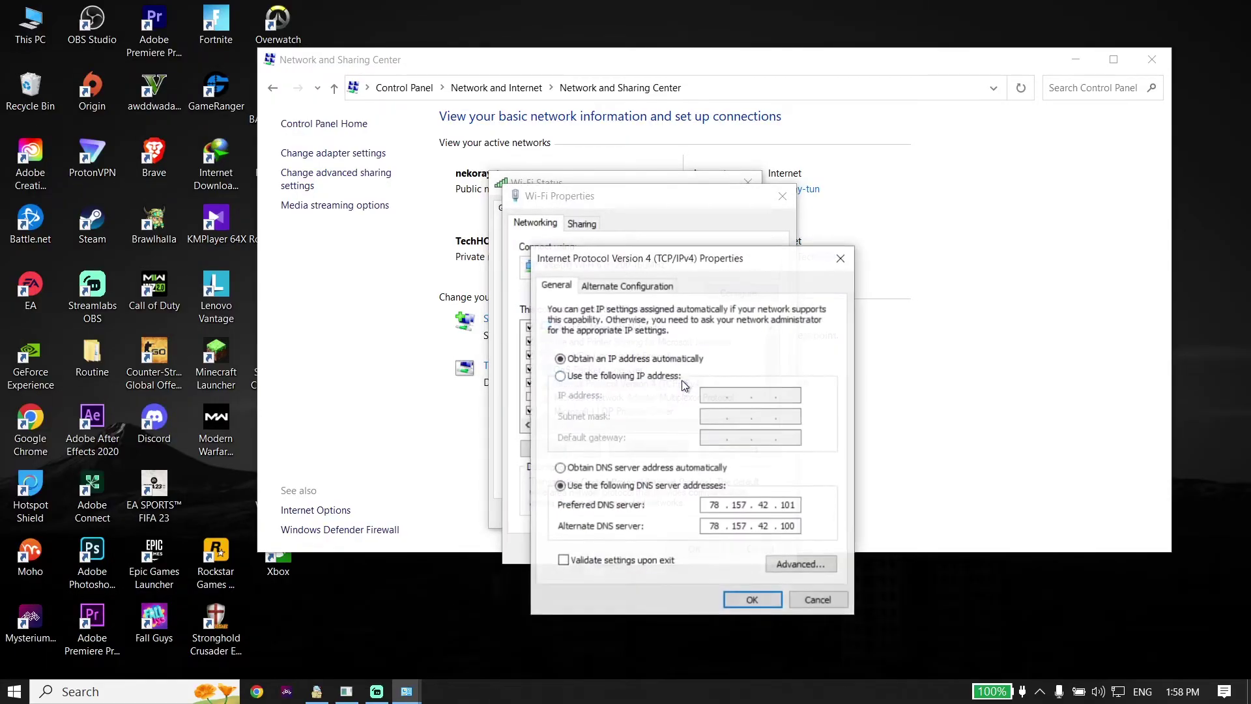
# - Clear the old DNS servers and enter 8.8.8.8 as preferred and 8.4.4.8 as alternate
pyautogui.click(596, 468)
pyautogui.click(596, 486)
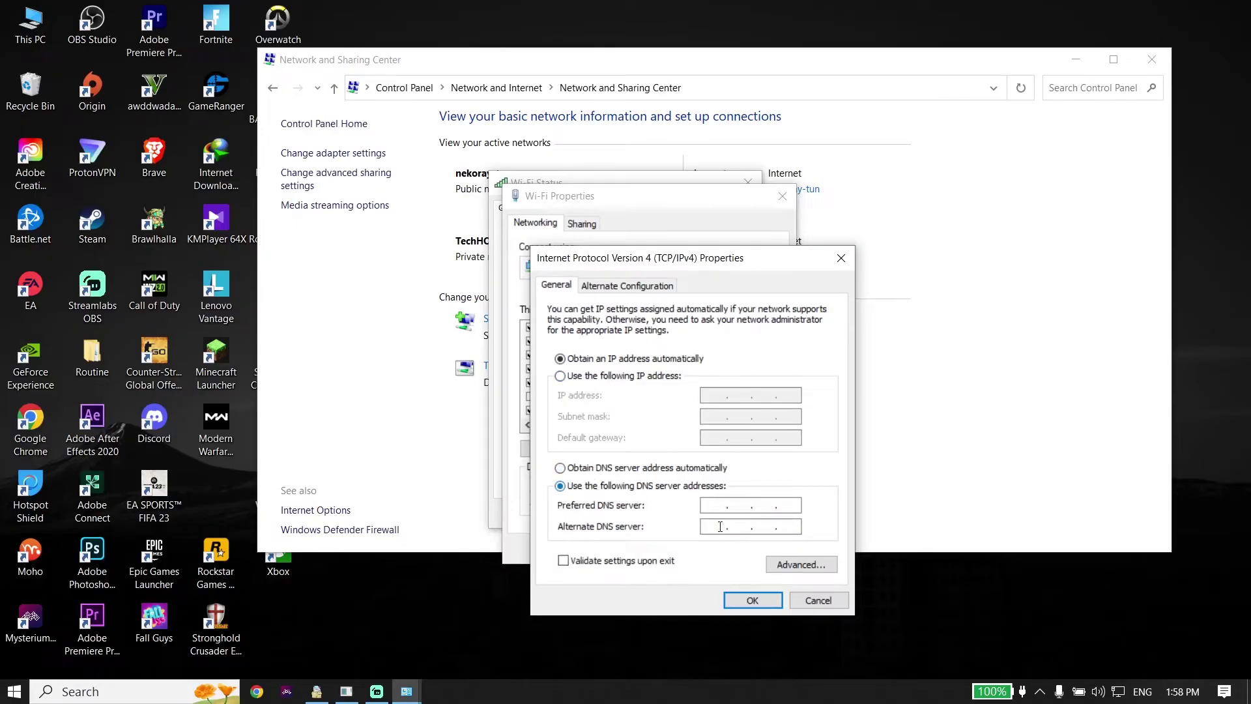
pyautogui.moveTo(667, 265); pyautogui.dragTo(656, 192)
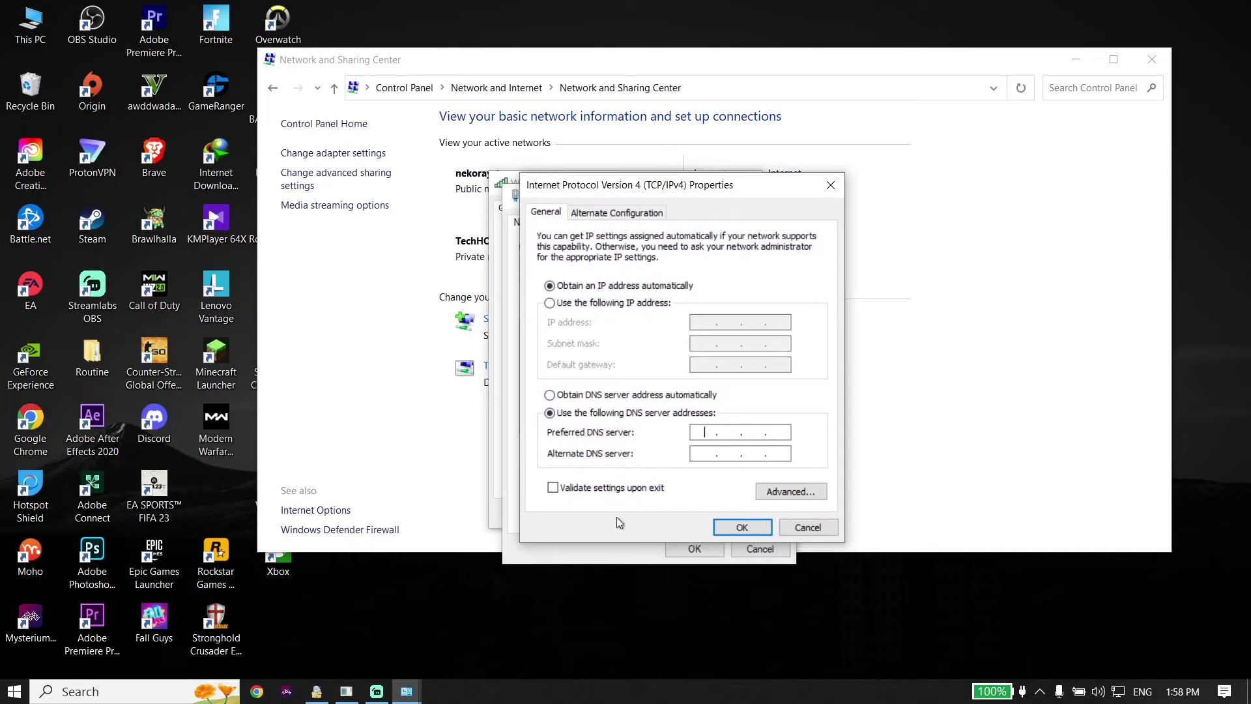
pyautogui.write('8.8.8.8')
pyautogui.click(703, 453)
pyautogui.write('8.4.4.8')
pyautogui.doubleClick(710, 432)
# - Save the IPv4 changes and close the Wi-Fi and Network and Sharing Center windows
pyautogui.click(730, 526)
pyautogui.click(690, 549)
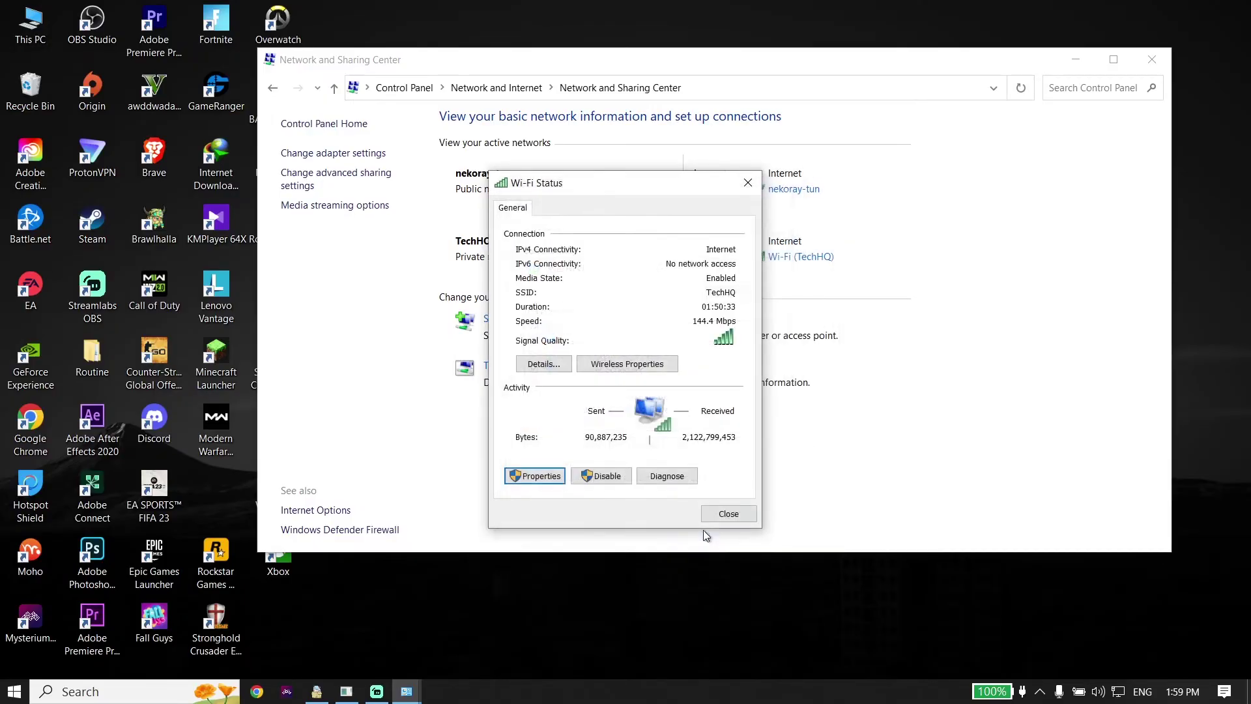
pyautogui.click(729, 514)
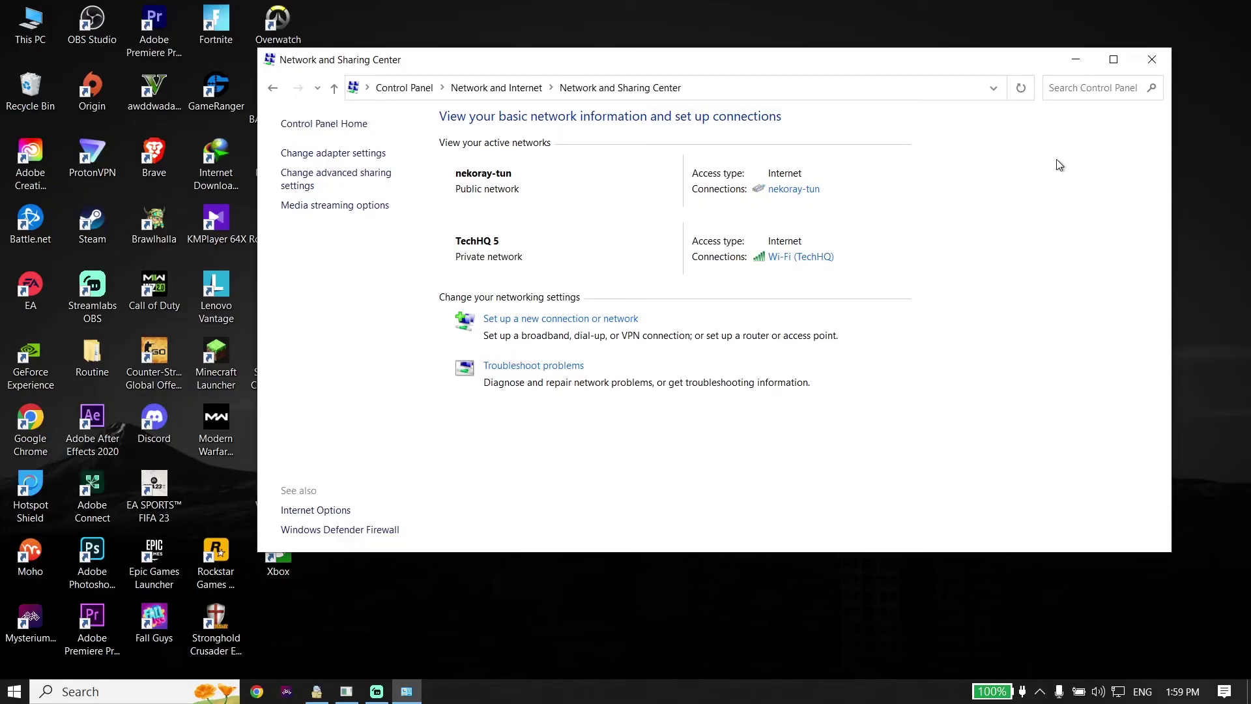
pyautogui.click(1152, 60)
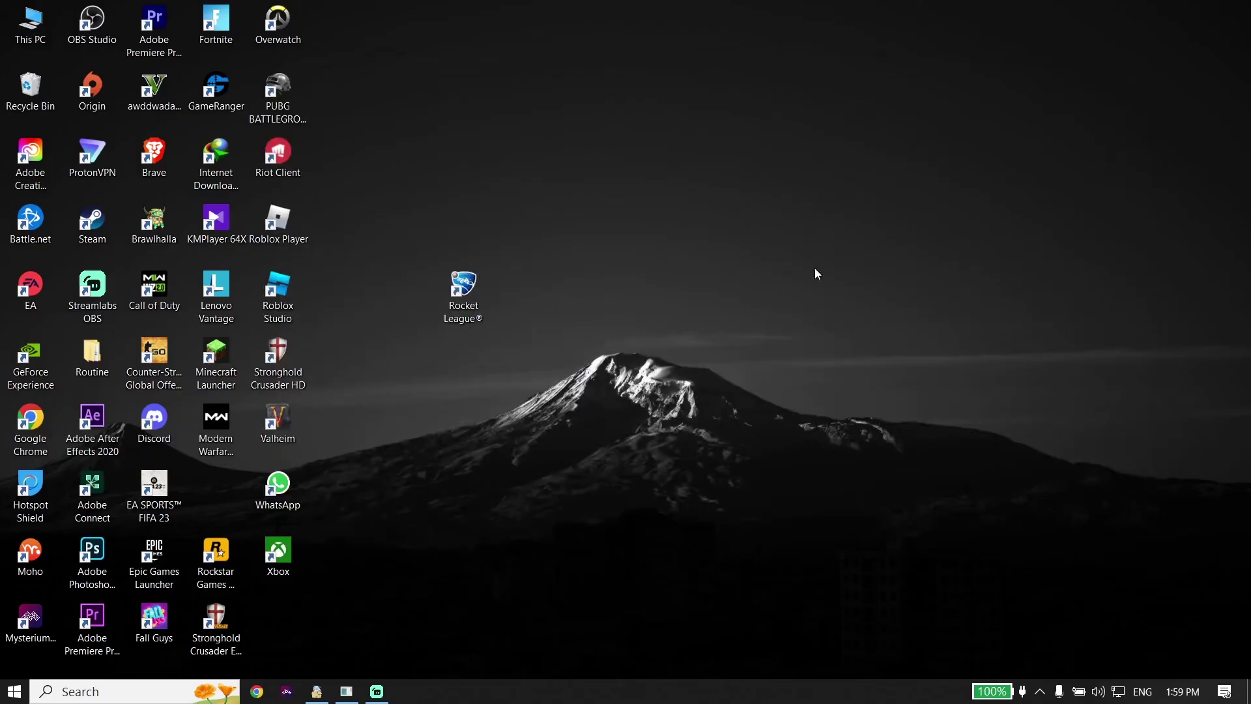